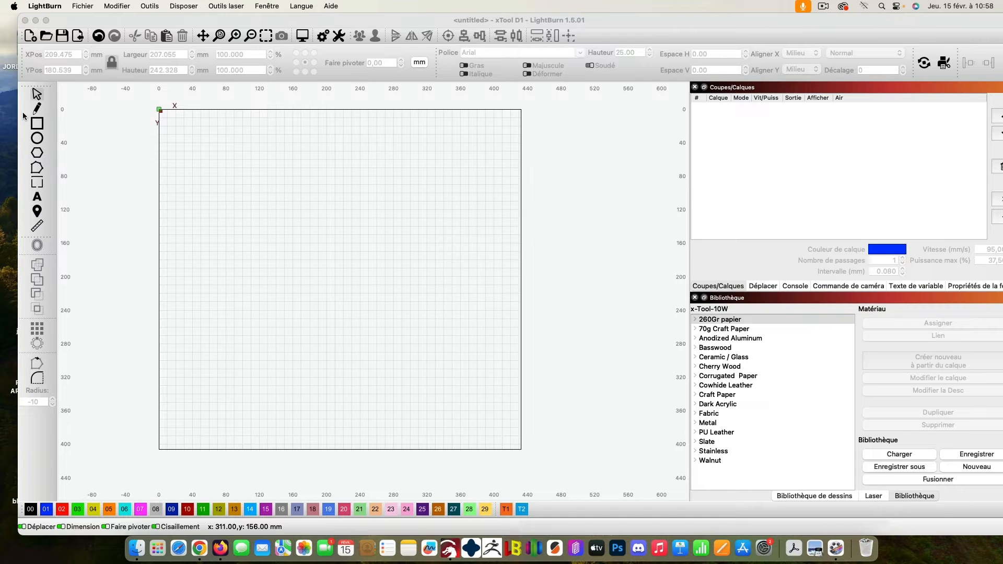
Step: Draw a rectangle about 184 × 140 mm mid-bed and cut its lower-left and upper-right corners with a -10 radius
{"action": "left_click", "coordinate": [37, 124]}
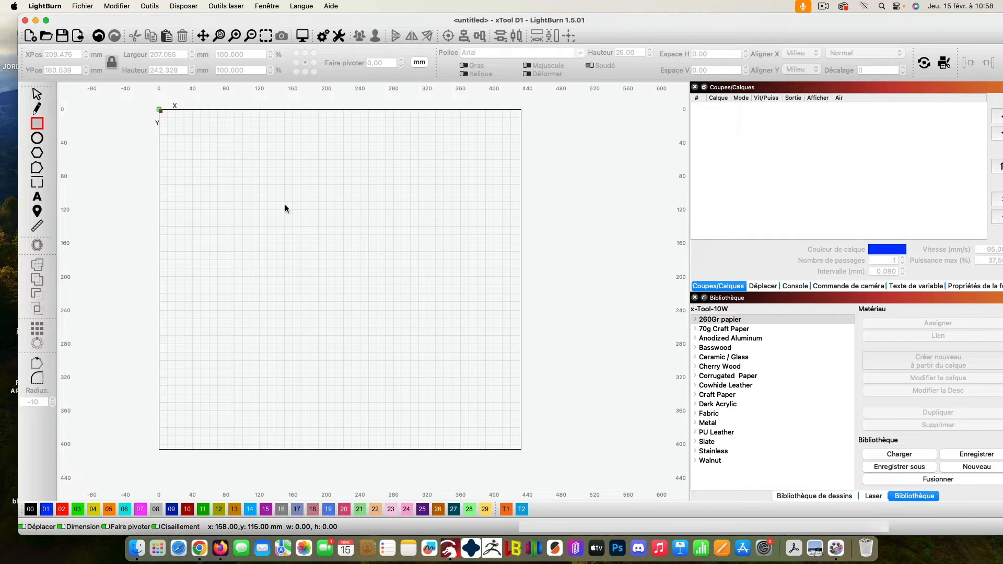
{"action": "mouse_move", "coordinate": [257, 202]}
{"action": "left_mouse_down"}
{"action": "mouse_move", "coordinate": [331, 290]}
{"action": "mouse_move", "coordinate": [410, 320]}
{"action": "left_mouse_up"}
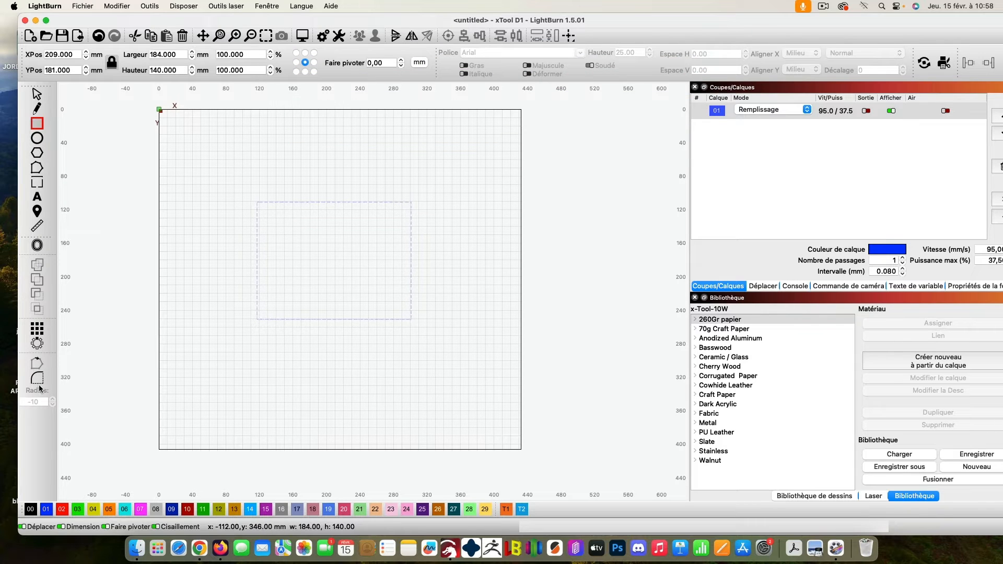
{"action": "left_click", "coordinate": [37, 380]}
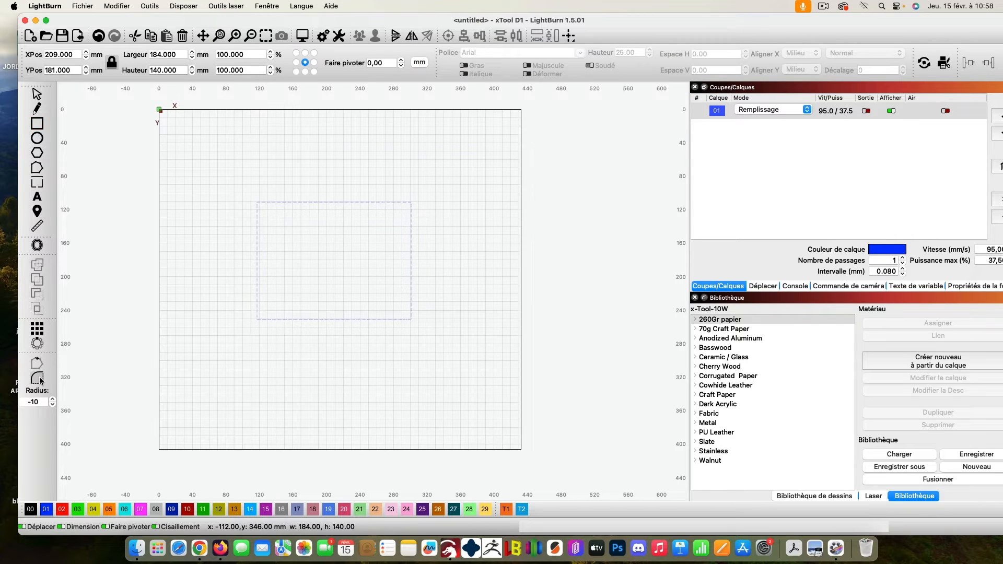
{"action": "left_click", "coordinate": [256, 317]}
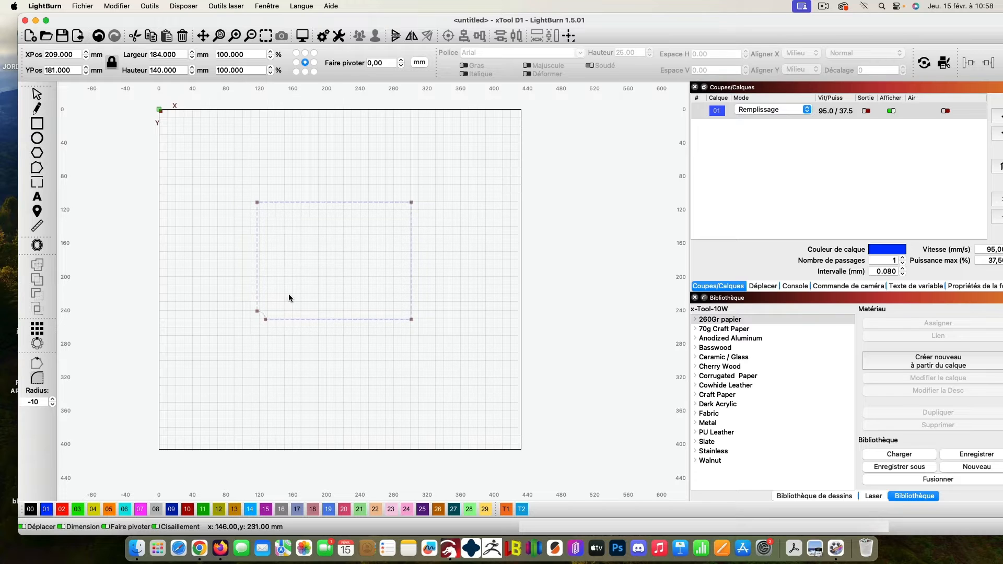
{"action": "left_click", "coordinate": [411, 204]}
Step: Set the corner radius to 20 and round the rectangle's upper-left and lower-right corners
{"action": "double_click", "coordinate": [39, 400]}
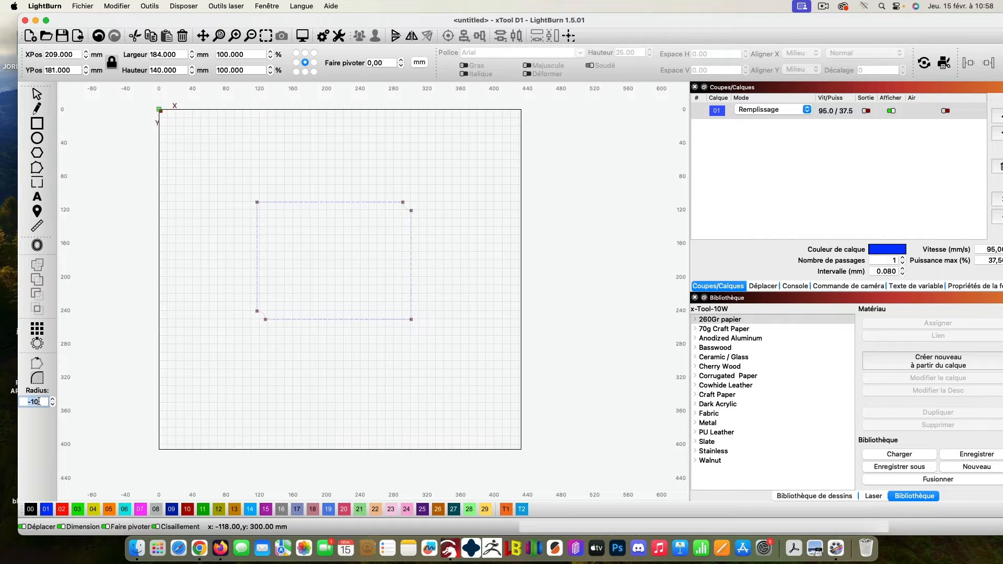
{"action": "type", "text": "20"}
{"action": "left_click", "coordinate": [257, 201]}
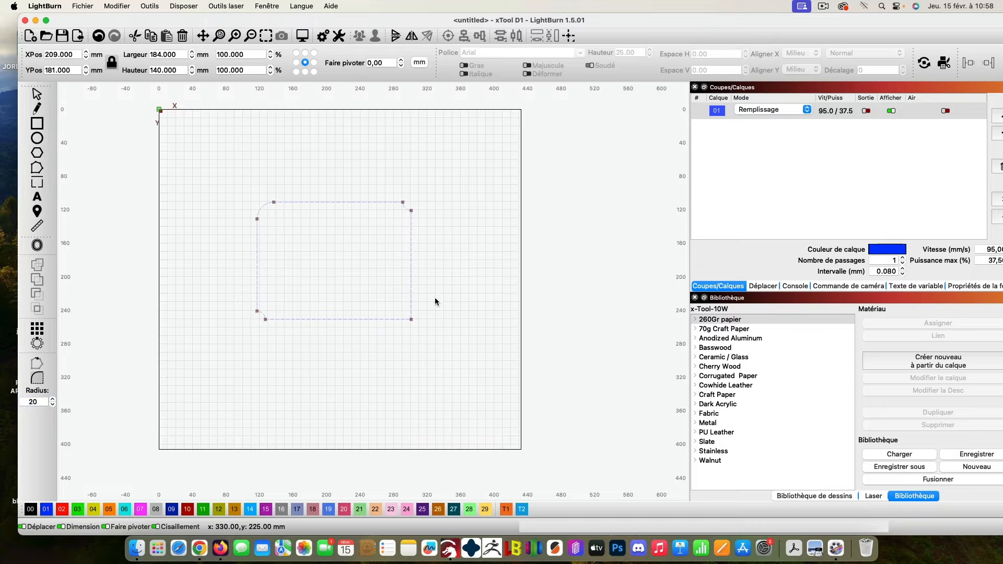
{"action": "left_click", "coordinate": [412, 319]}
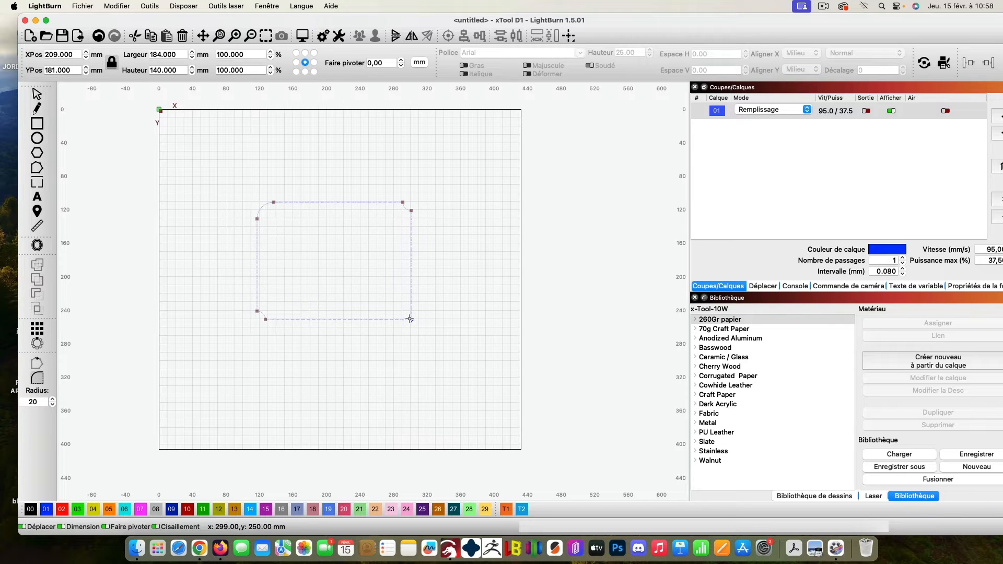
Step: Move the modified rectangle up near the bed's upper edge, centred at about X 202, Y 79 mm, and deselect it
{"action": "left_click", "coordinate": [37, 95]}
{"action": "left_click_drag", "start_coordinate": [335, 259], "coordinate": [327, 174]}
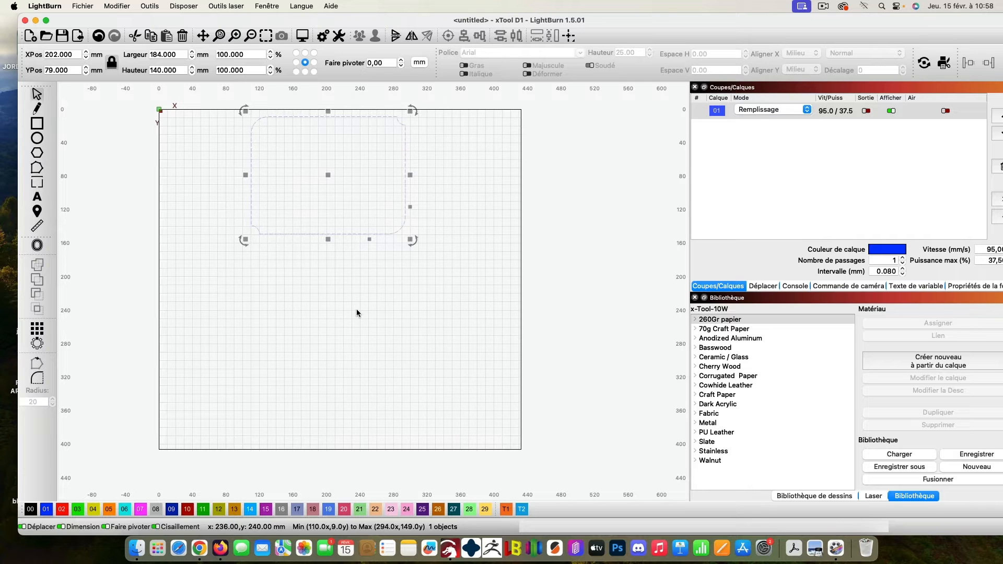
{"action": "left_click", "coordinate": [212, 250]}
Step: Draw a second rectangle about 182 × 122 mm below the first and round all its corners to a radius of about 14 mm
{"action": "left_click", "coordinate": [42, 124]}
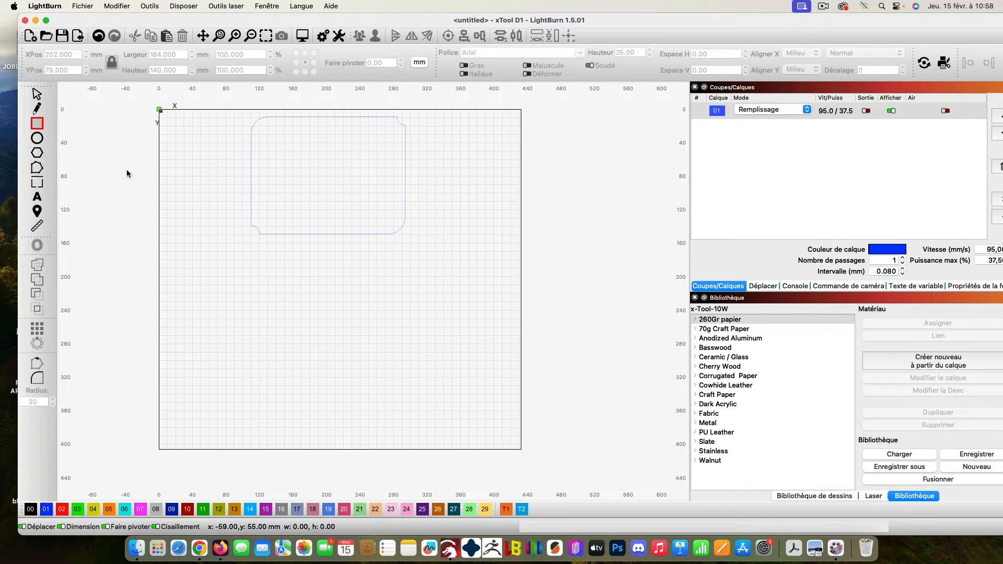
{"action": "left_click_drag", "start_coordinate": [251, 271], "coordinate": [404, 373]}
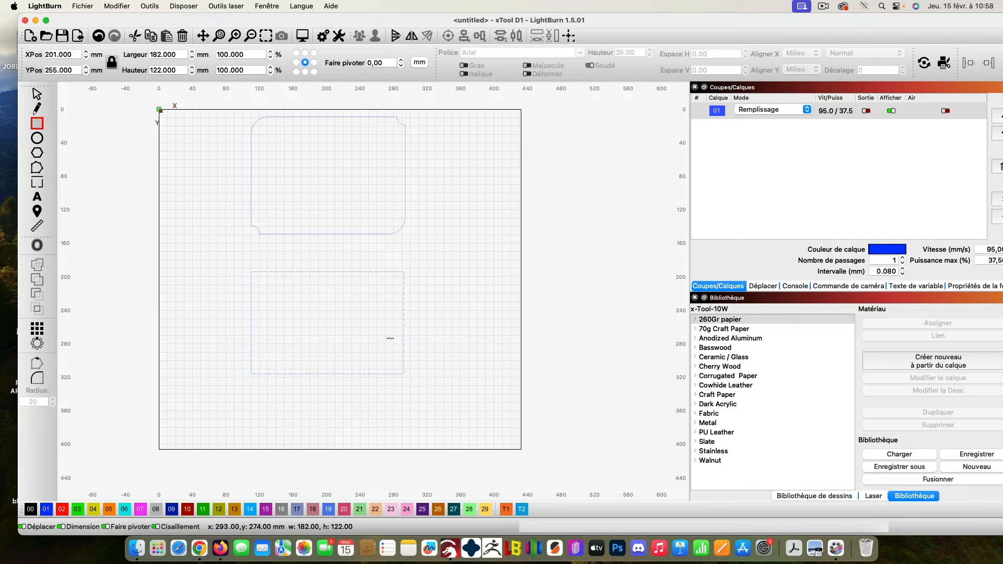
{"action": "left_click", "coordinate": [36, 94]}
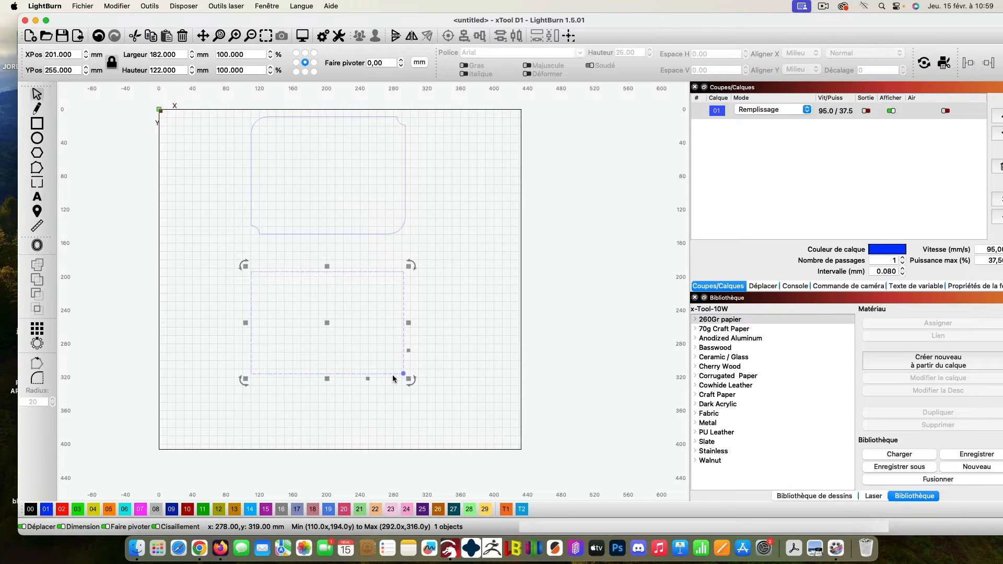
{"action": "left_click_drag", "start_coordinate": [401, 373], "coordinate": [439, 339]}
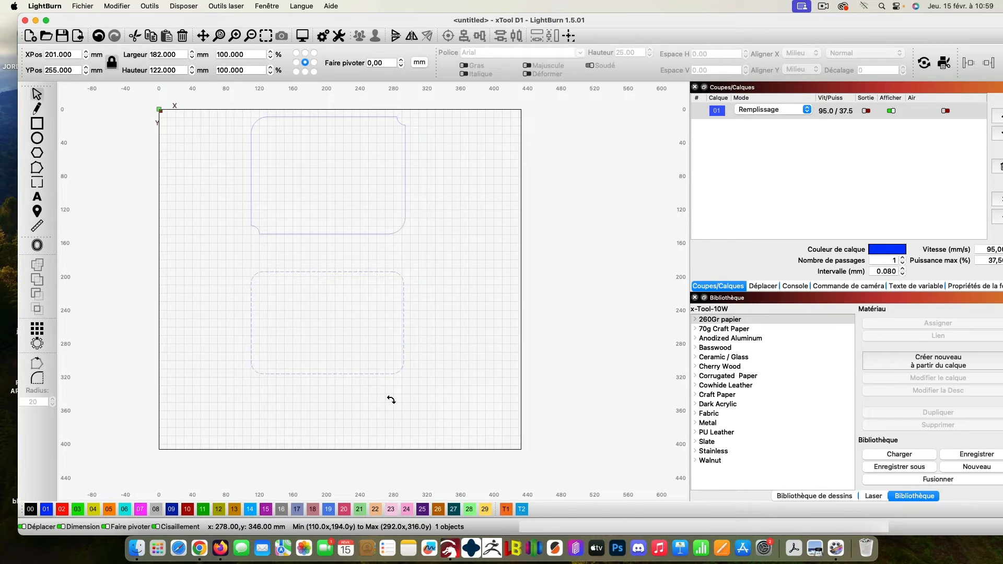
{"action": "left_click", "coordinate": [164, 164]}
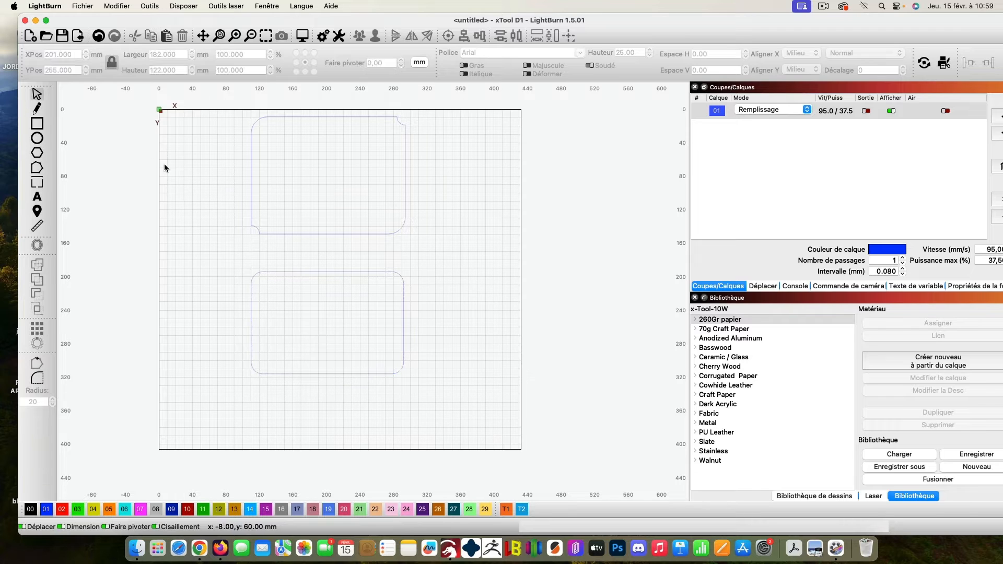
Step: Set the lower rectangle's corner radius to 12 mm in its shape properties
{"action": "left_click", "coordinate": [322, 282]}
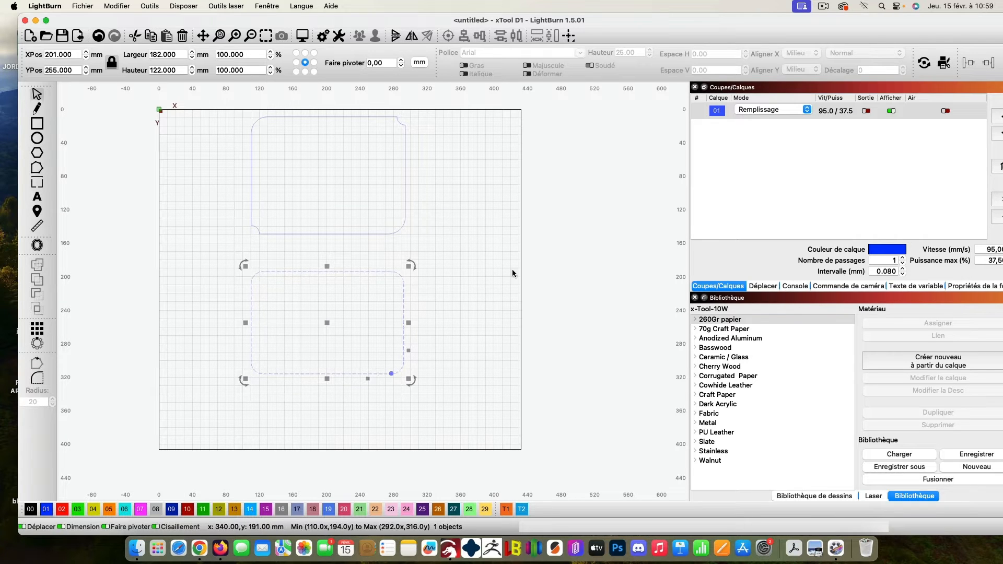
{"action": "left_click", "coordinate": [969, 287]}
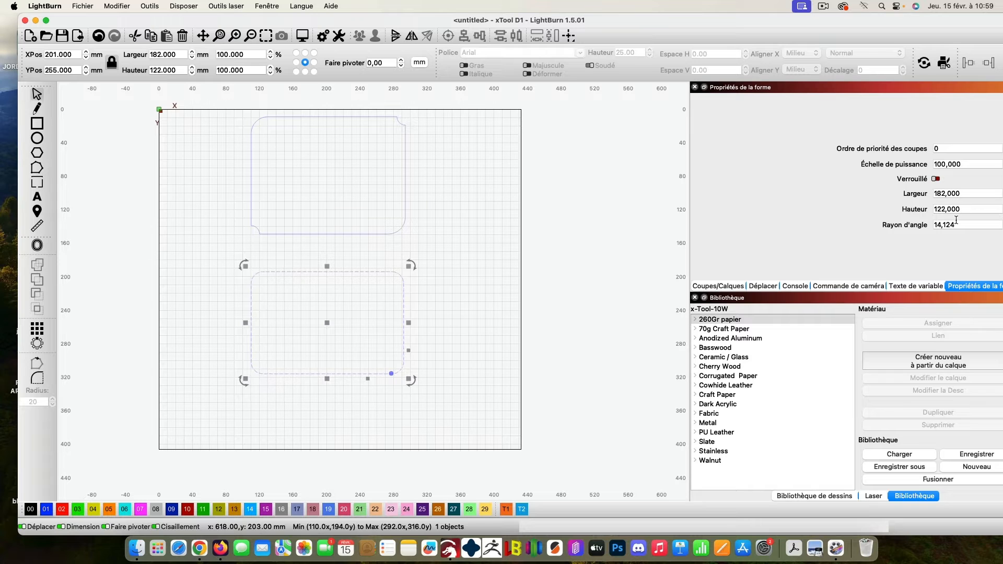
{"action": "left_click_drag", "start_coordinate": [679, 21], "coordinate": [661, 20]}
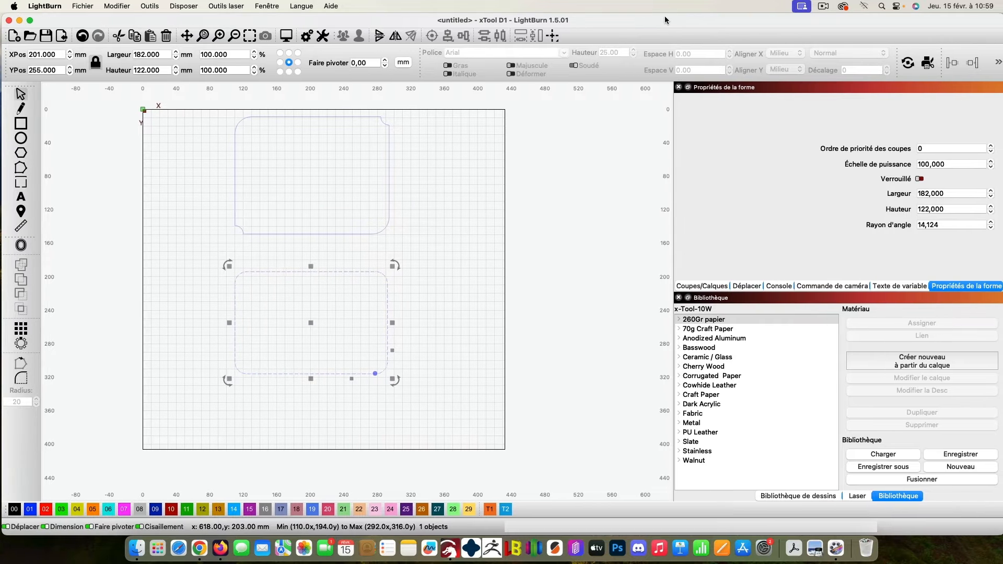
{"action": "double_click", "coordinate": [943, 226]}
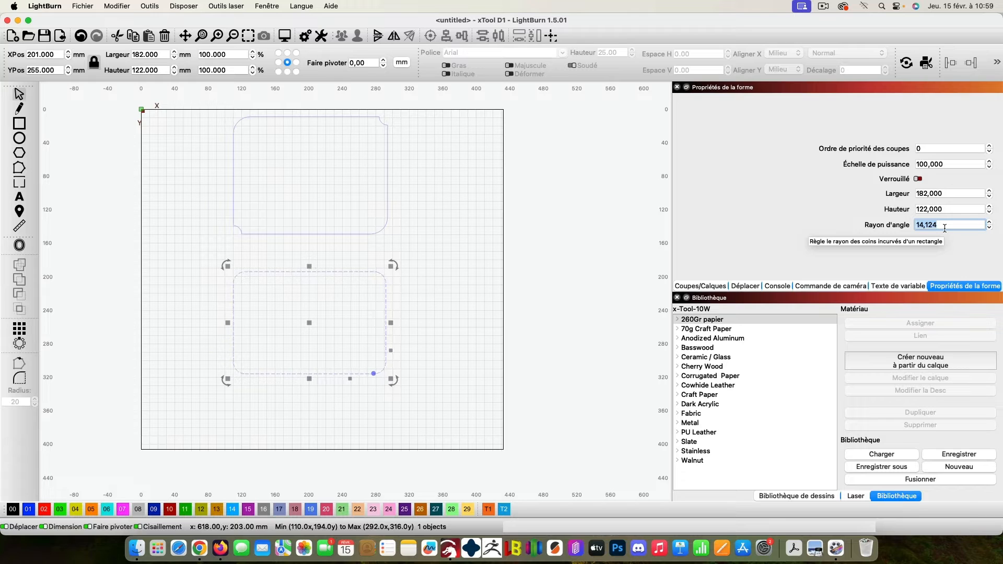
{"action": "type", "text": "12"}
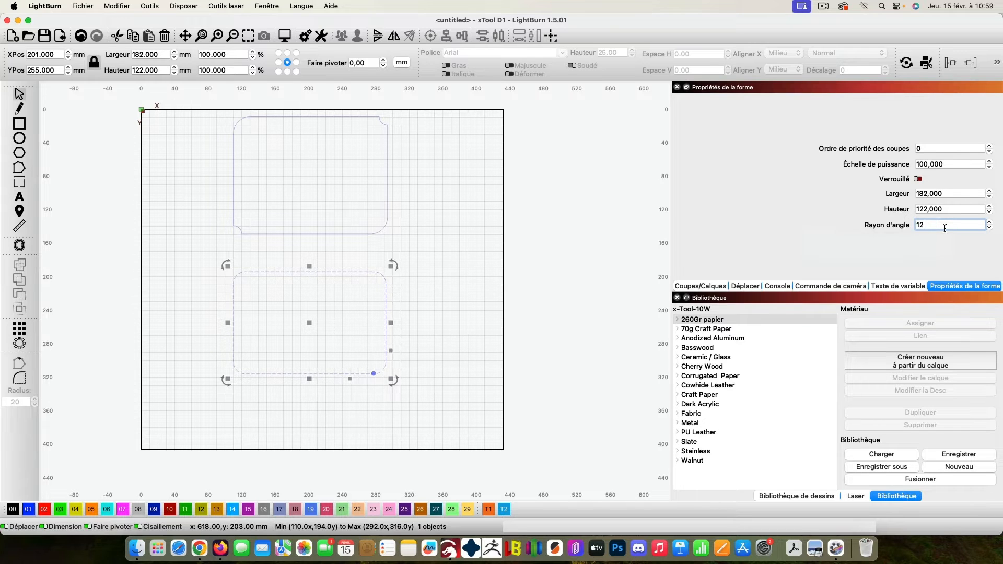
{"action": "key", "text": "Return"}
{"action": "left_click", "coordinate": [484, 282]}
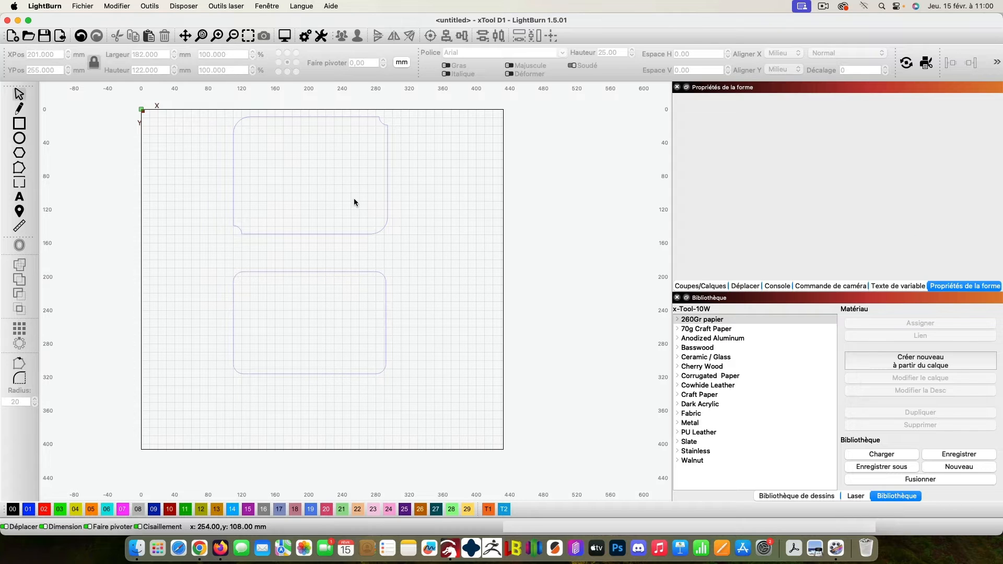
{"action": "left_click", "coordinate": [386, 282]}
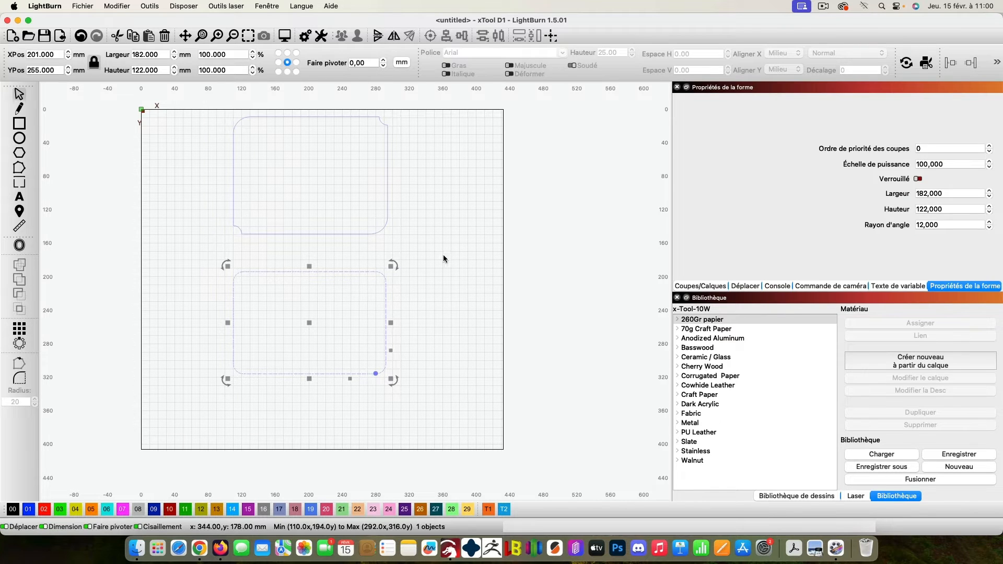
{"action": "left_click", "coordinate": [266, 7]}
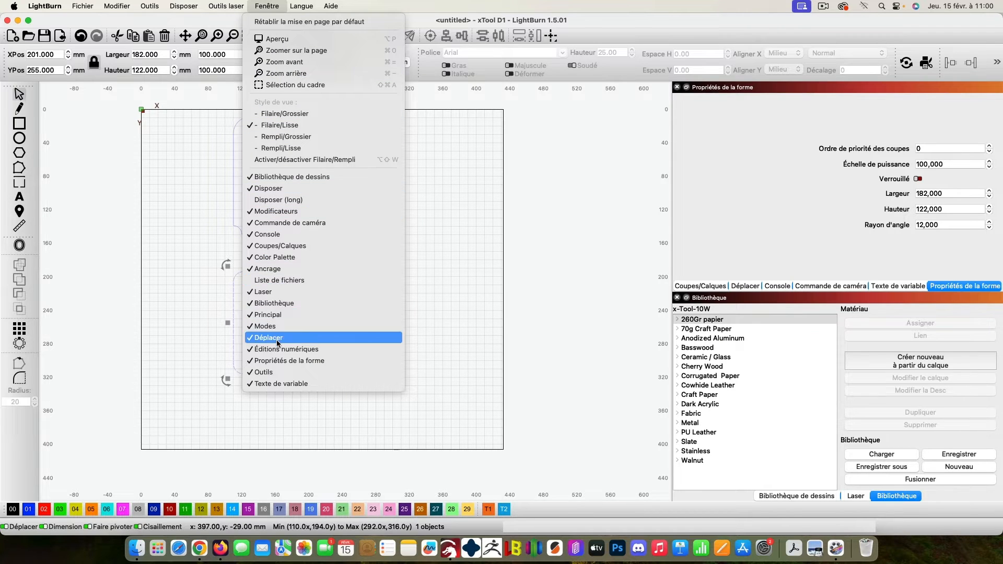
{"action": "left_click", "coordinate": [485, 236]}
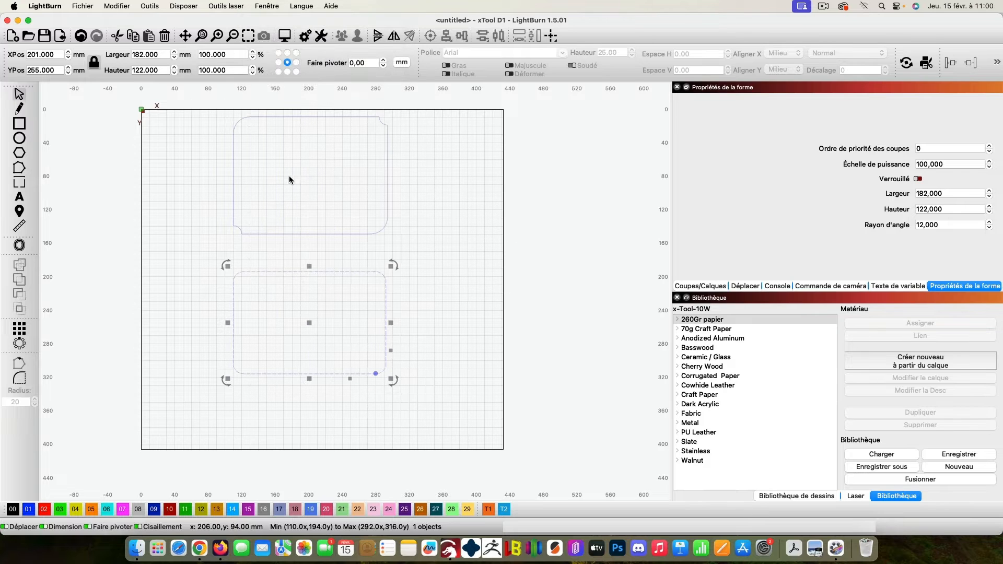
Step: Delete the upper rectangle with the mixed corner shapes
{"action": "left_click", "coordinate": [289, 142]}
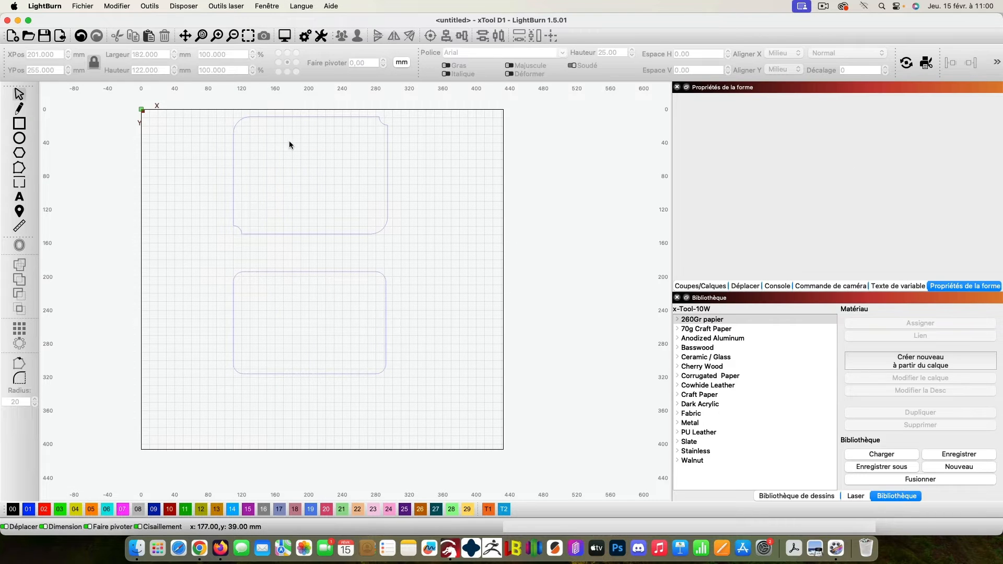
{"action": "left_click", "coordinate": [234, 159]}
{"action": "key", "text": "Delete"}
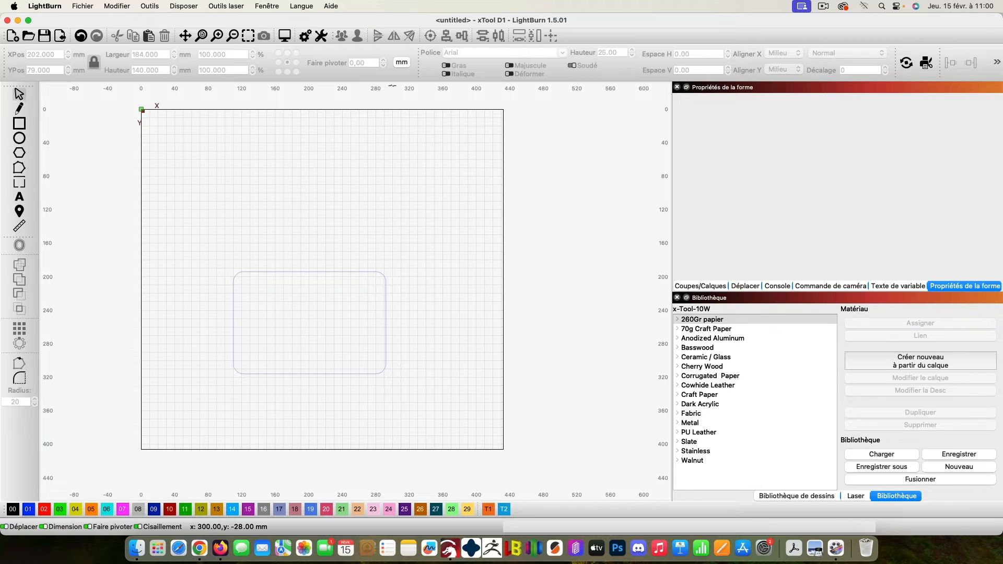
Step: Place guide lines along all four edges of the rounded rectangle, plus a horizontal guide above it at about Y 102 mm
{"action": "left_click_drag", "start_coordinate": [392, 86], "coordinate": [214, 272]}
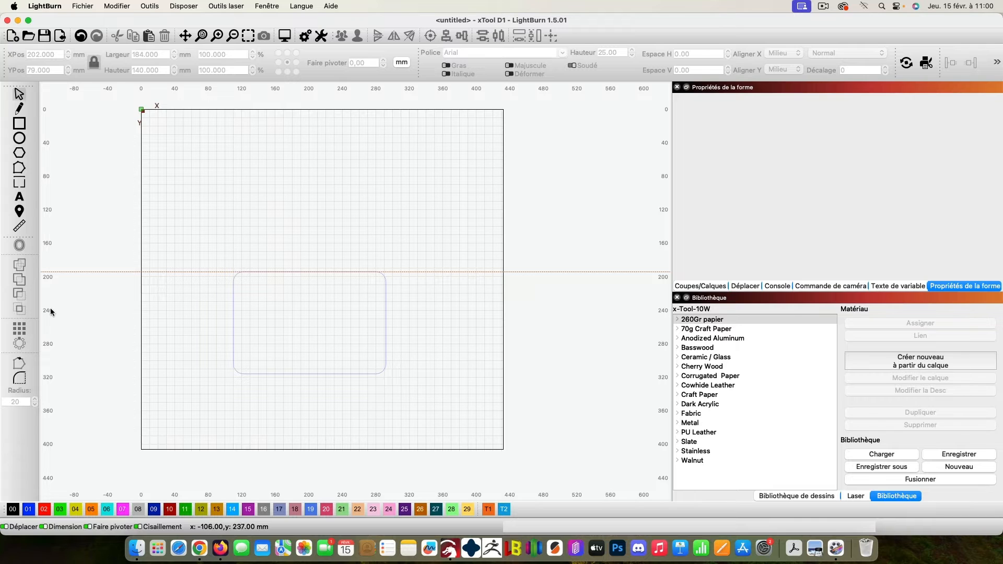
{"action": "left_click_drag", "start_coordinate": [44, 311], "coordinate": [232, 309]}
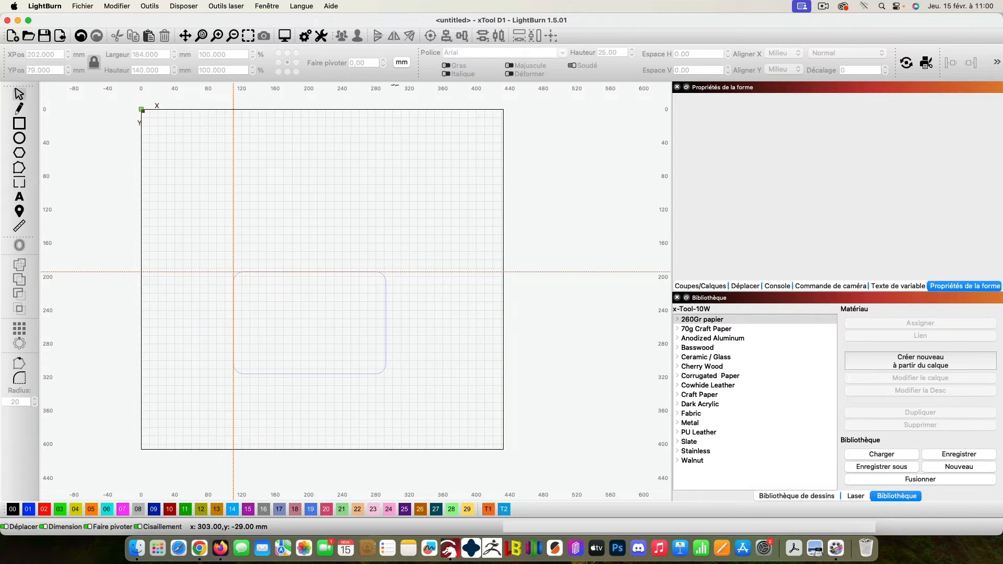
{"action": "left_click_drag", "start_coordinate": [392, 88], "coordinate": [375, 373]}
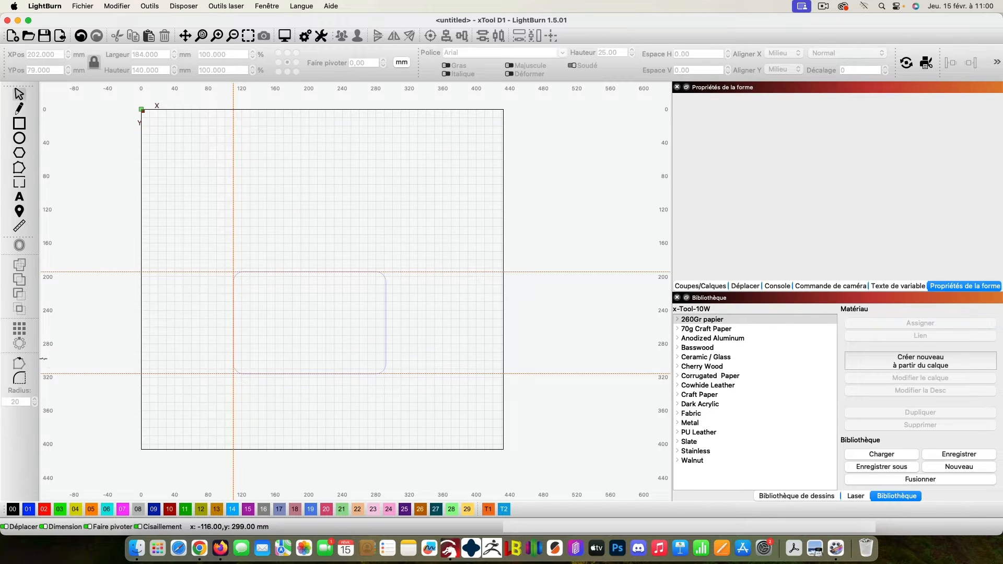
{"action": "left_click_drag", "start_coordinate": [41, 359], "coordinate": [386, 371]}
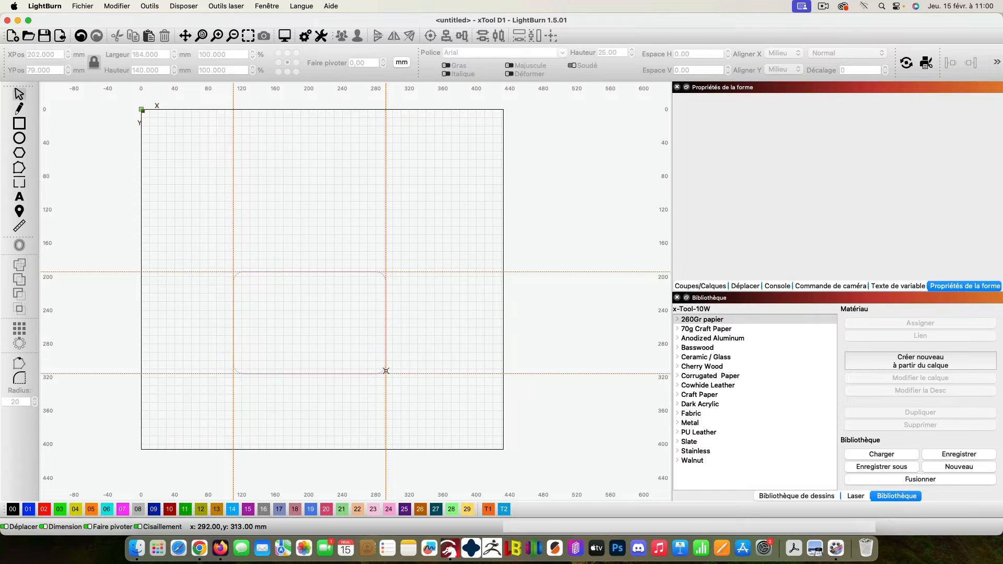
{"action": "left_click_drag", "start_coordinate": [464, 84], "coordinate": [443, 194]}
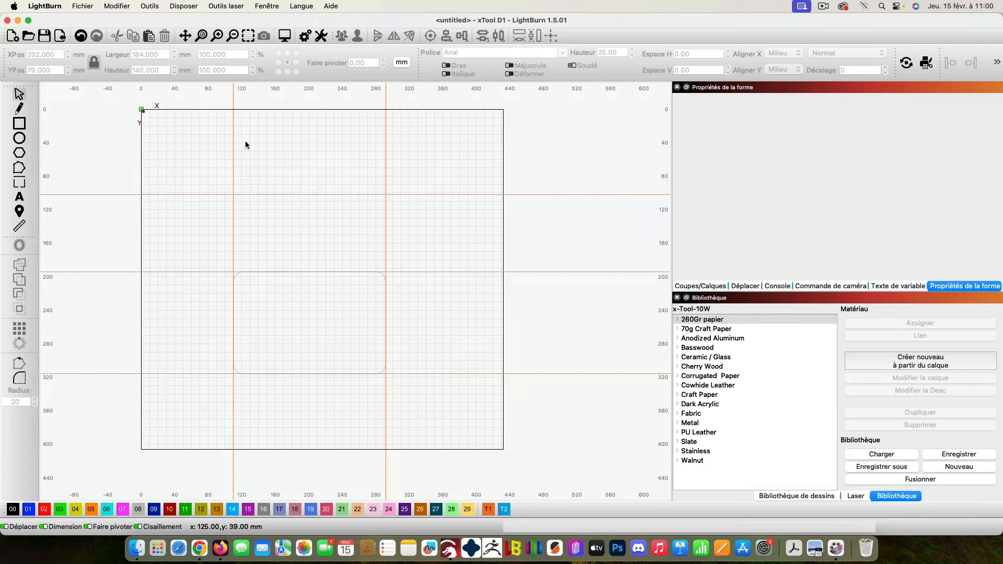
Step: Delete both vertical guides and all three horizontal guides, keeping the rounded rectangle
{"action": "left_click", "coordinate": [233, 146]}
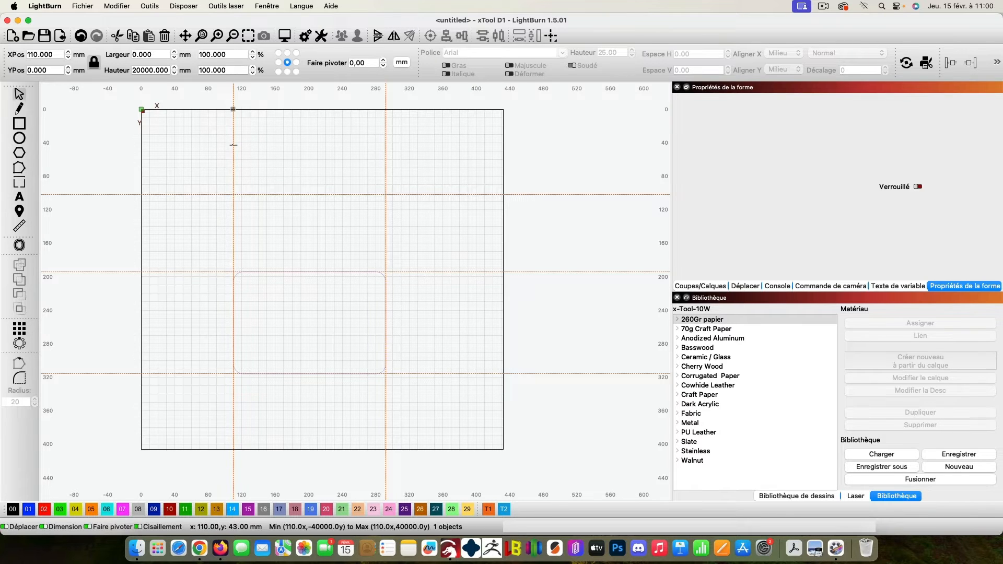
{"action": "left_click_drag", "start_coordinate": [233, 146], "coordinate": [386, 148]}
{"action": "key", "text": "Delete"}
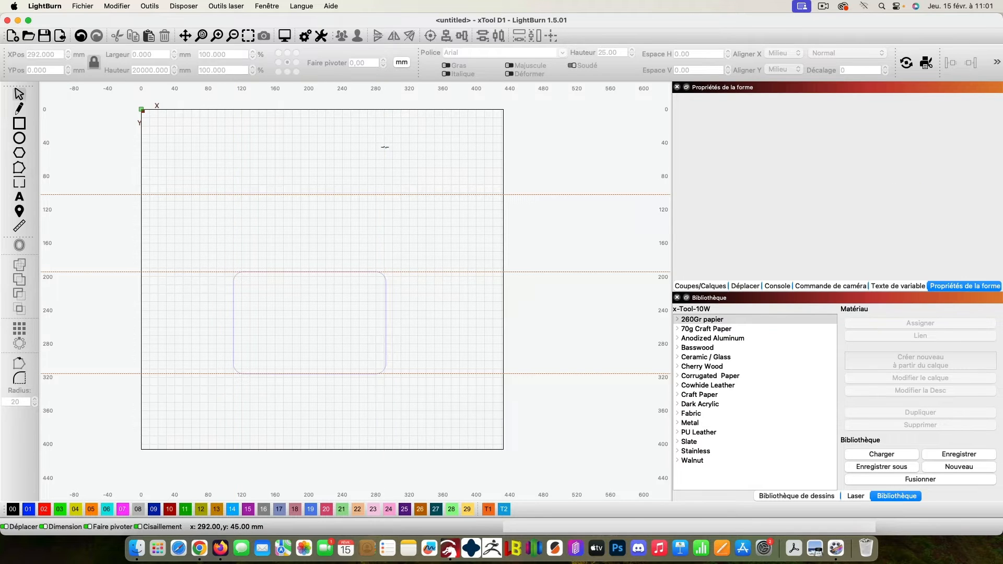
{"action": "left_click", "coordinate": [363, 195]}
{"action": "key", "text": "Delete"}
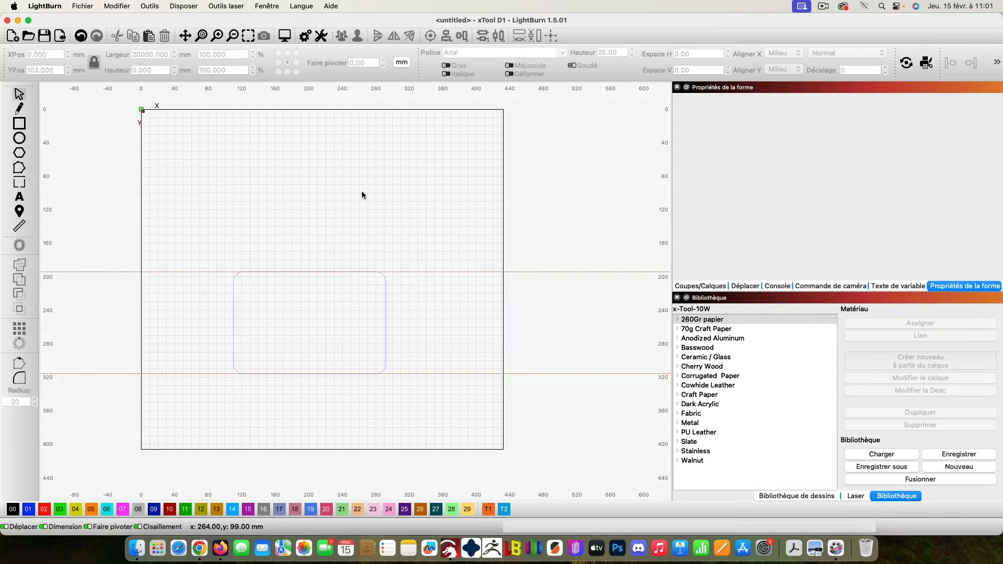
{"action": "left_click", "coordinate": [409, 272]}
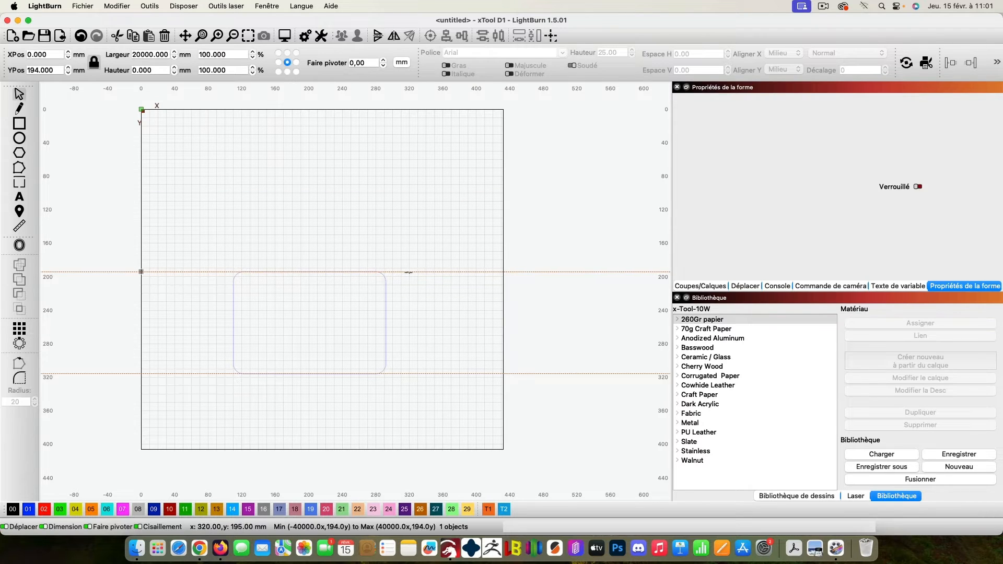
{"action": "key", "text": "Delete"}
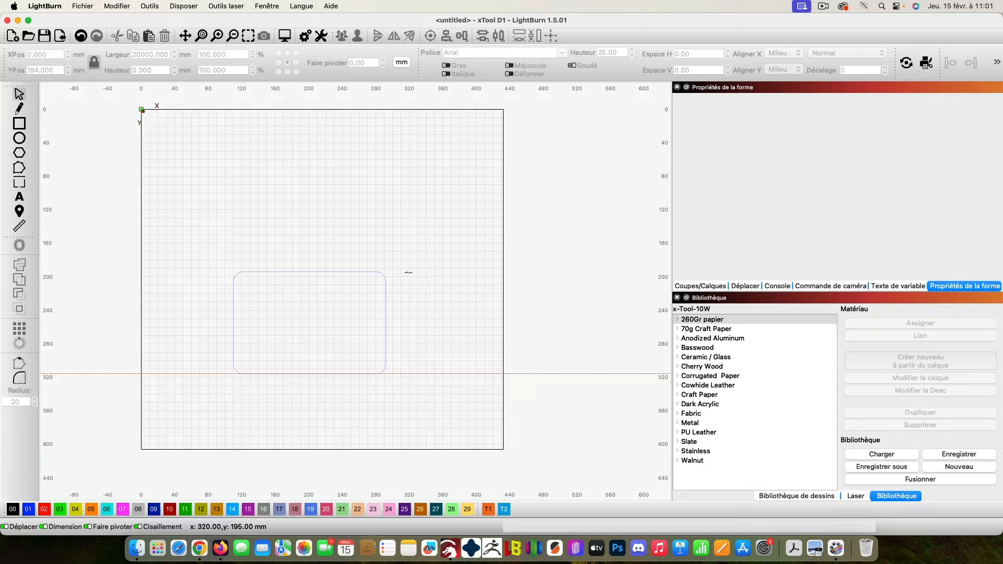
{"action": "left_click", "coordinate": [433, 374]}
{"action": "key", "text": "Delete"}
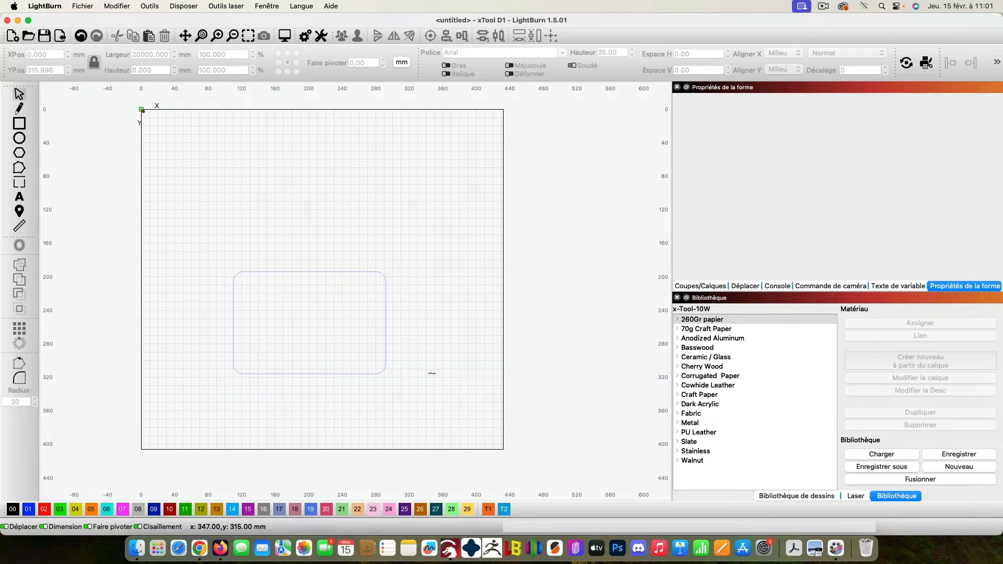
Step: Show the cut layers list and delete the rounded rectangle from the workspace
{"action": "left_click", "coordinate": [384, 326]}
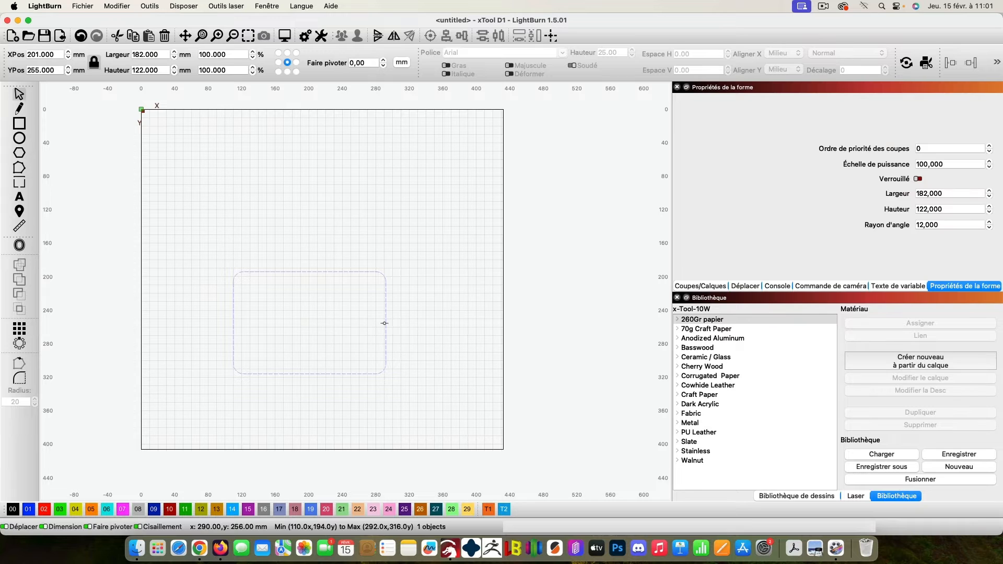
{"action": "left_click_drag", "start_coordinate": [309, 328], "coordinate": [319, 224]}
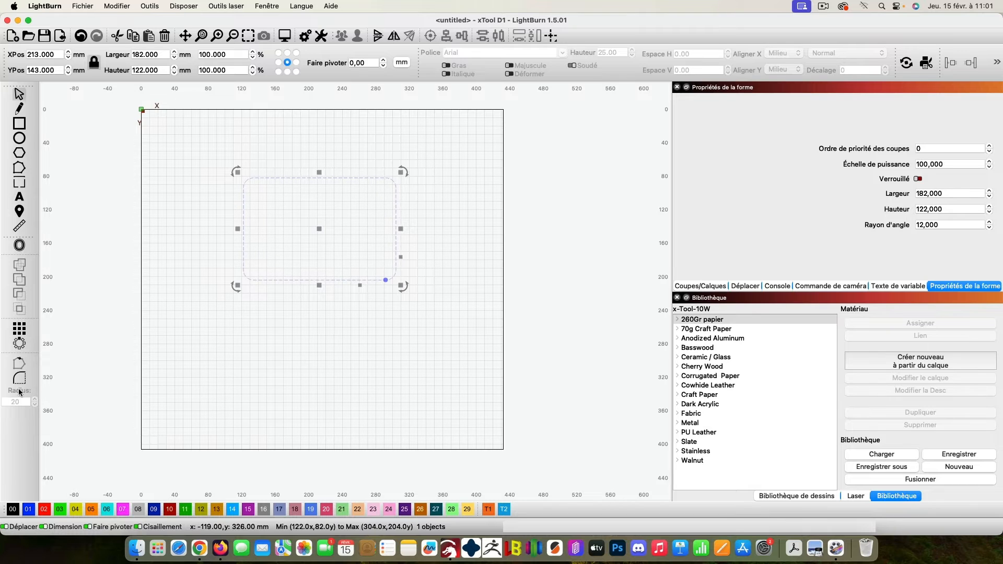
{"action": "left_click", "coordinate": [709, 286]}
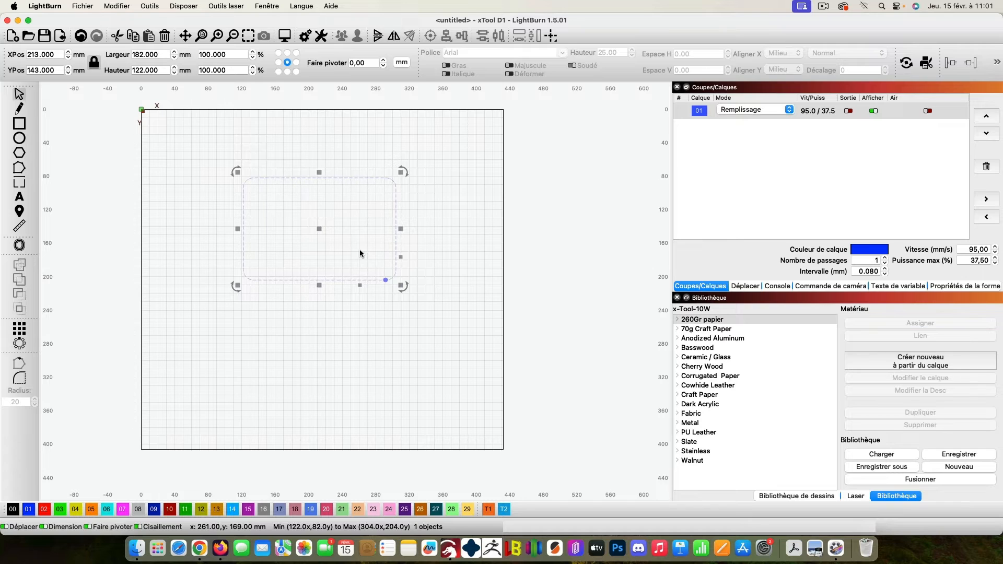
{"action": "key", "text": "Delete"}
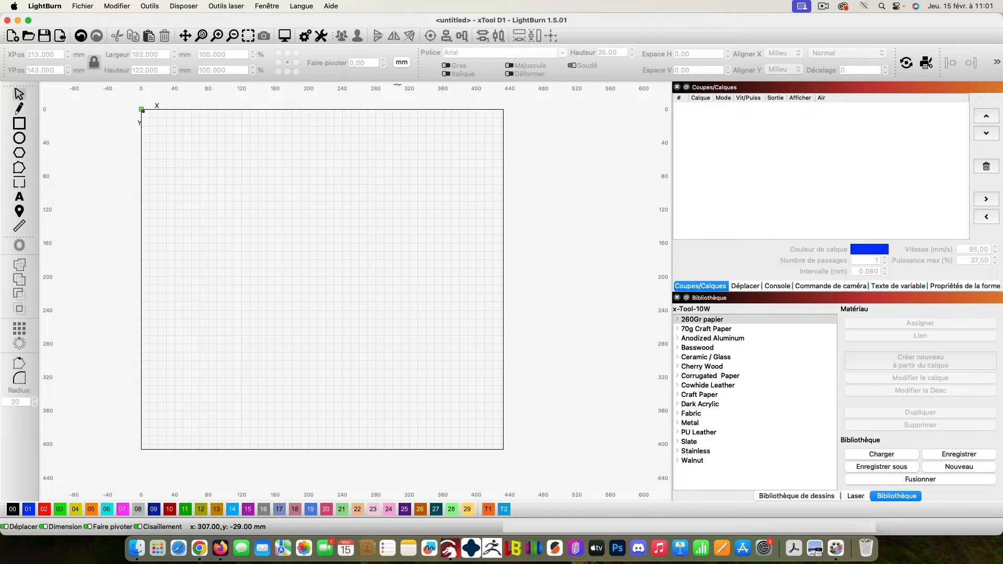
Step: Place ornament 5 from the ChristmasOnaments art library at about X 215, Y 201 mm and show the Alphabet designs
{"action": "left_click", "coordinate": [810, 494]}
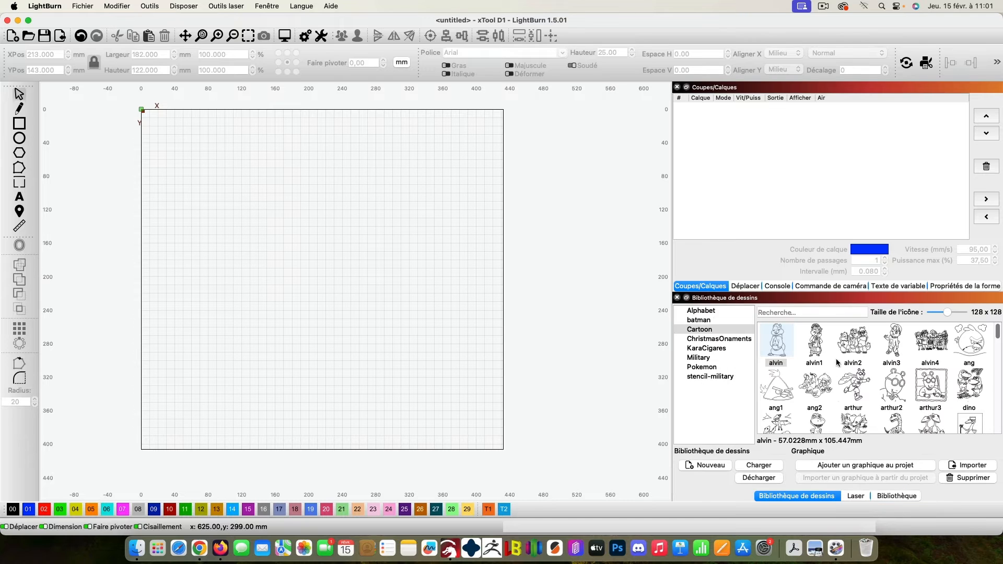
{"action": "left_click", "coordinate": [725, 341]}
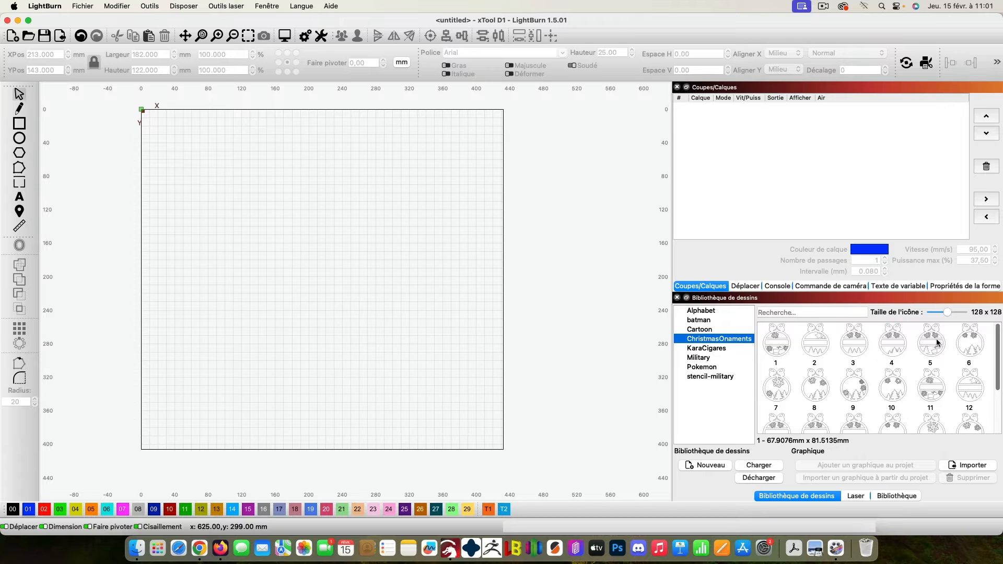
{"action": "left_click_drag", "start_coordinate": [937, 343], "coordinate": [321, 280]}
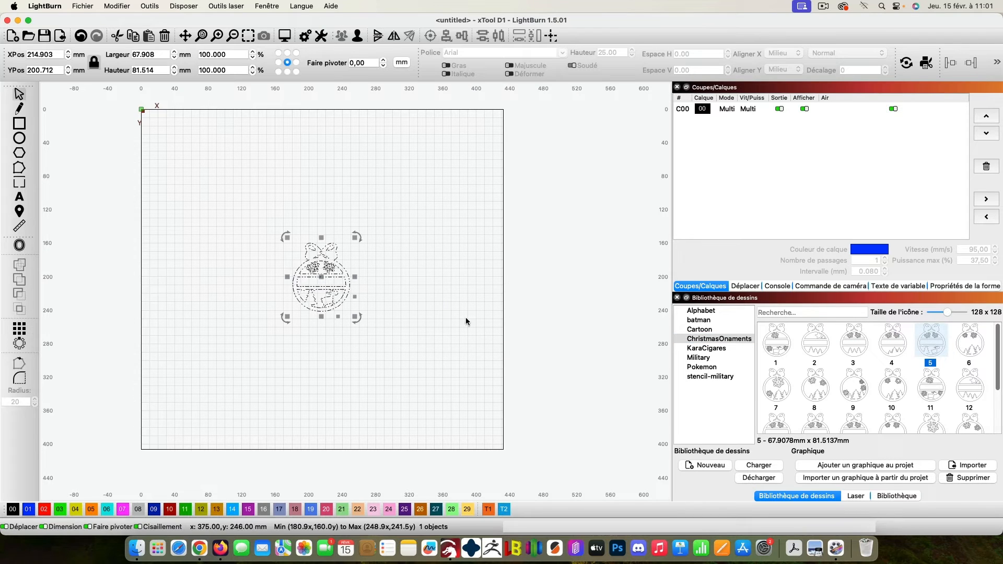
{"action": "left_click", "coordinate": [699, 312]}
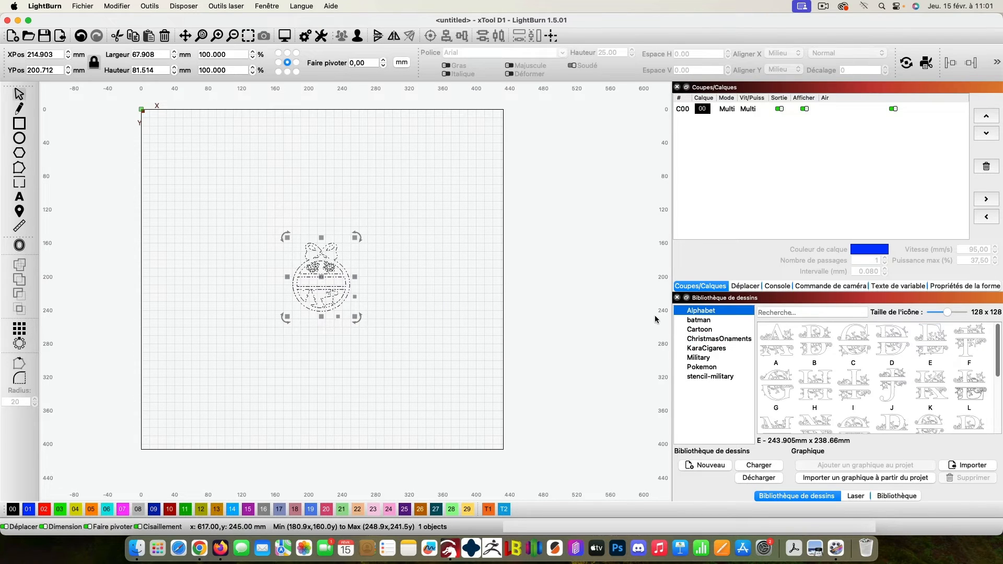
Step: Open the taper warp (Déformation conique) settings for the Christmas ornament and keep the design in view beside them
{"action": "scroll", "coordinate": [357, 303], "scroll_direction": "up", "scroll_amount": 5}
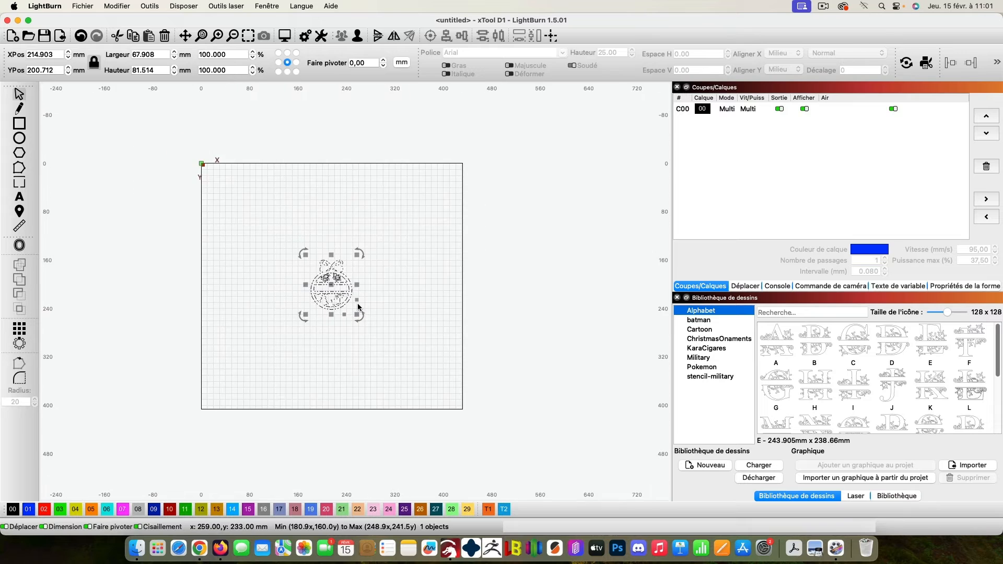
{"action": "left_click", "coordinate": [423, 293]}
{"action": "left_click_drag", "start_coordinate": [450, 287], "coordinate": [593, 337]}
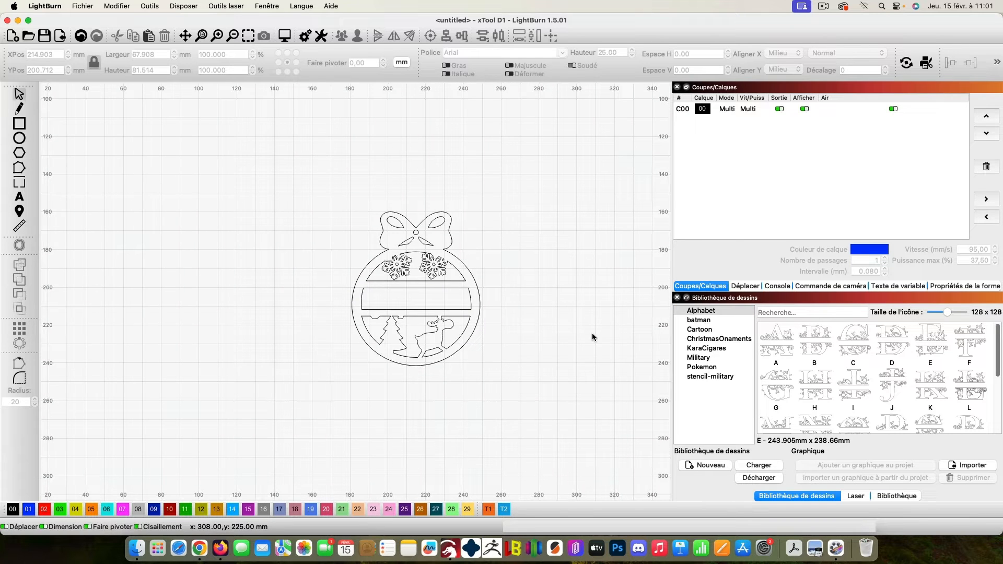
{"action": "left_click", "coordinate": [437, 259]}
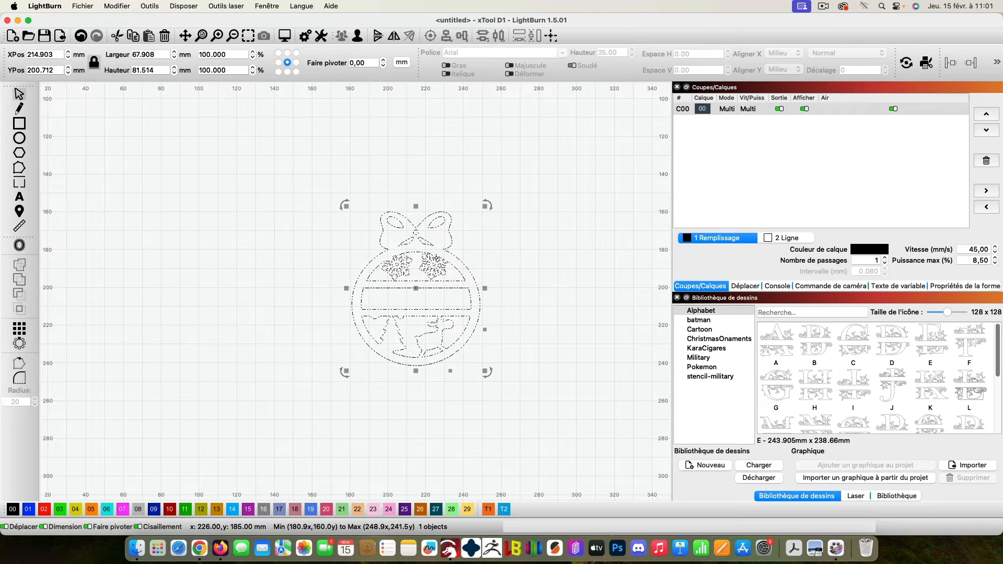
{"action": "left_click", "coordinate": [235, 8]}
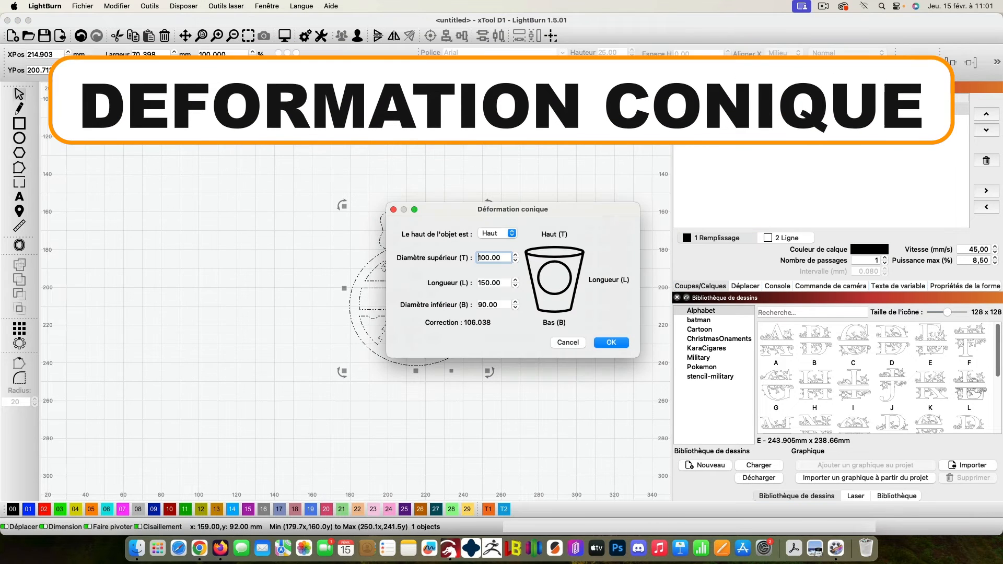
{"action": "left_click_drag", "start_coordinate": [134, 134], "coordinate": [164, 111]}
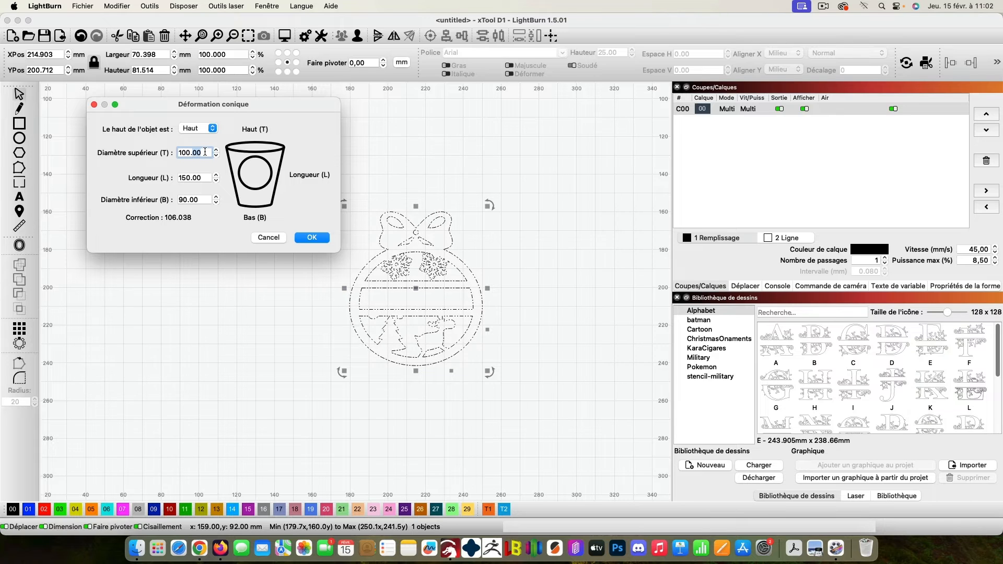
Step: Apply the taper warp to the ornament with top diameter 80, bottom diameter 50 and length 120
{"action": "triple_click", "coordinate": [205, 152]}
{"action": "type", "text": "80"}
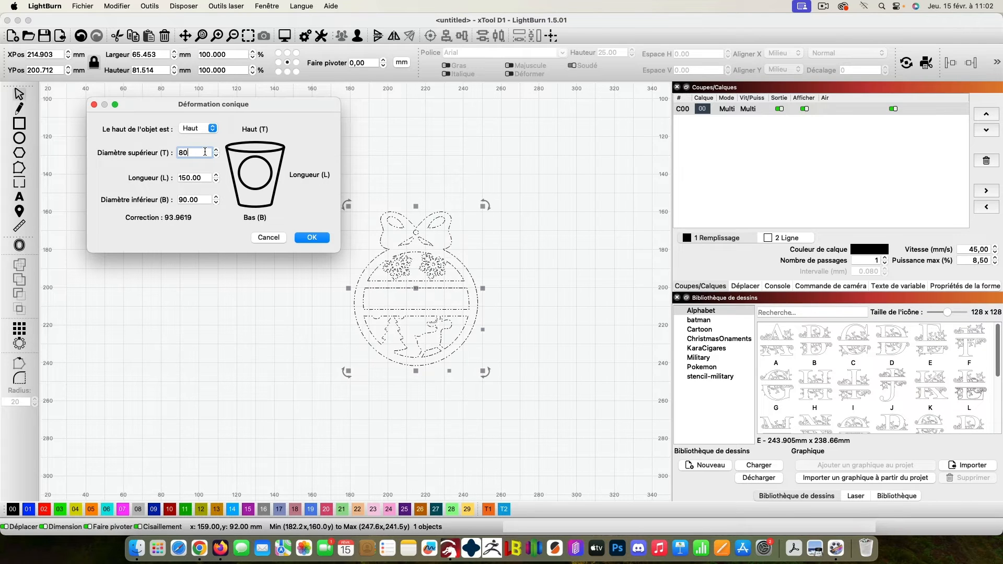
{"action": "triple_click", "coordinate": [204, 198]}
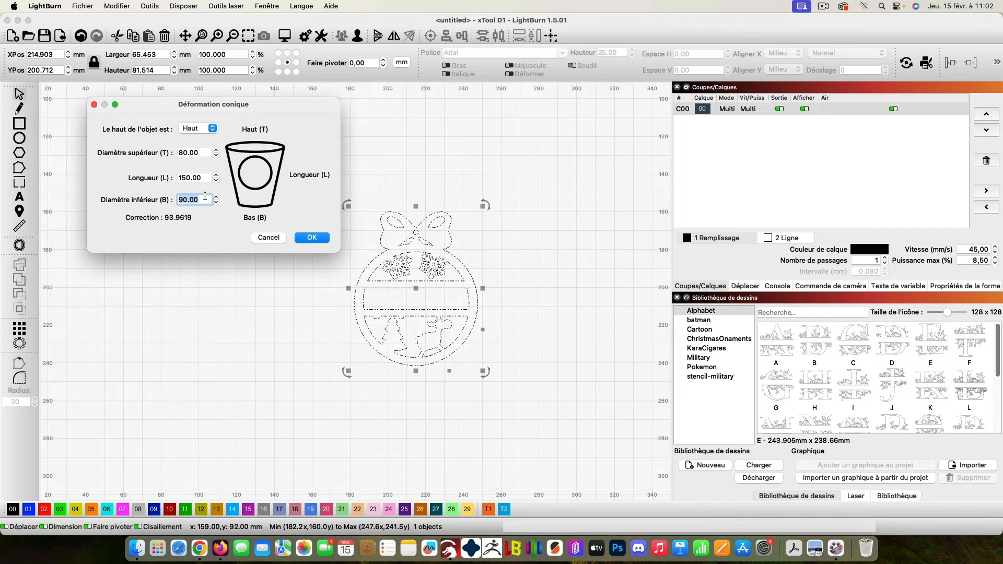
{"action": "type", "text": "50"}
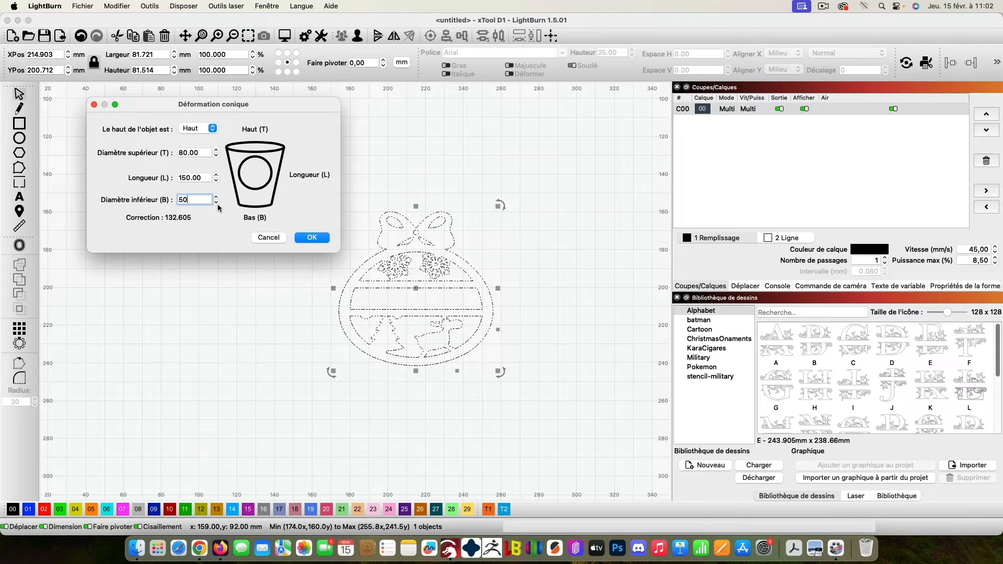
{"action": "triple_click", "coordinate": [204, 177]}
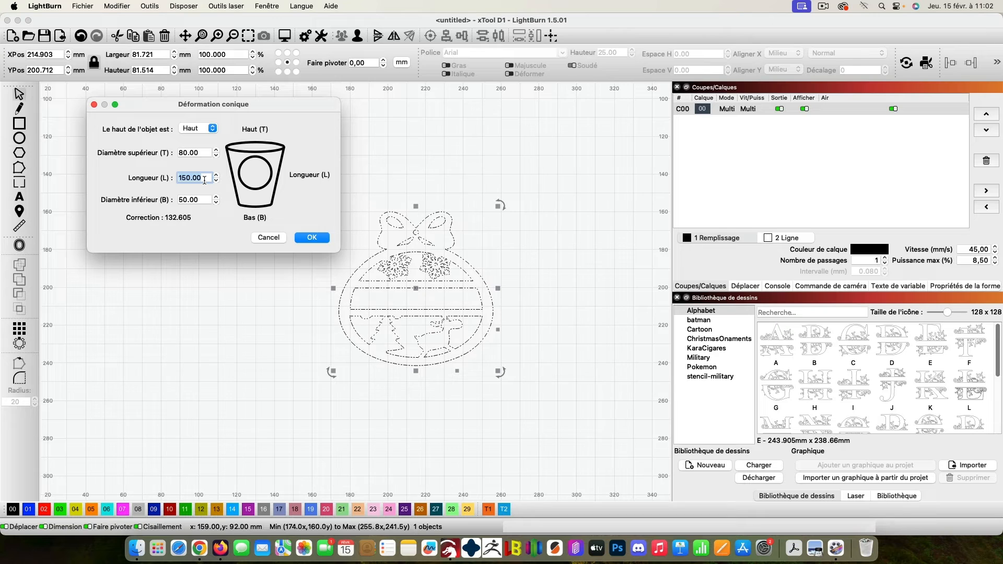
{"action": "type", "text": "120"}
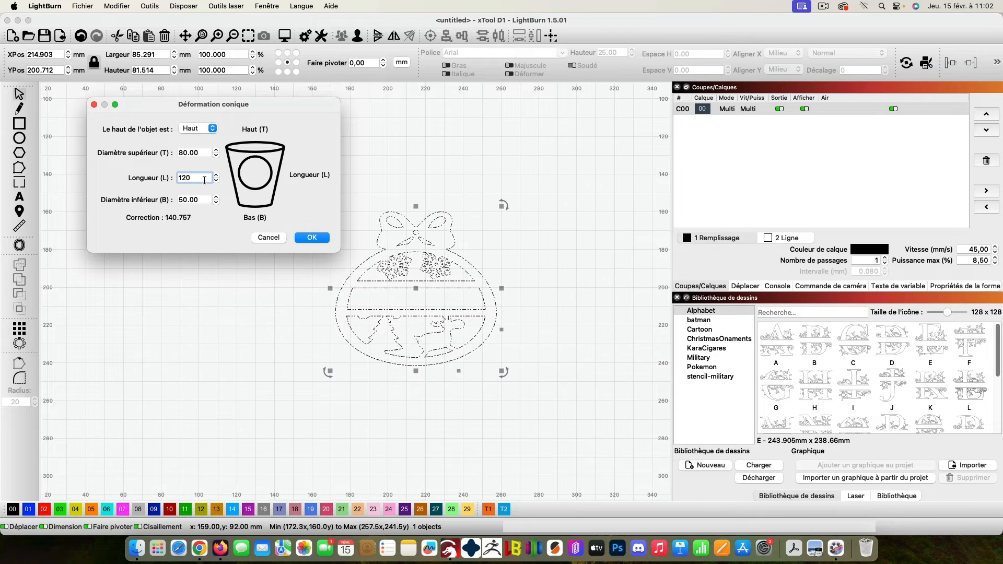
{"action": "left_click", "coordinate": [308, 239]}
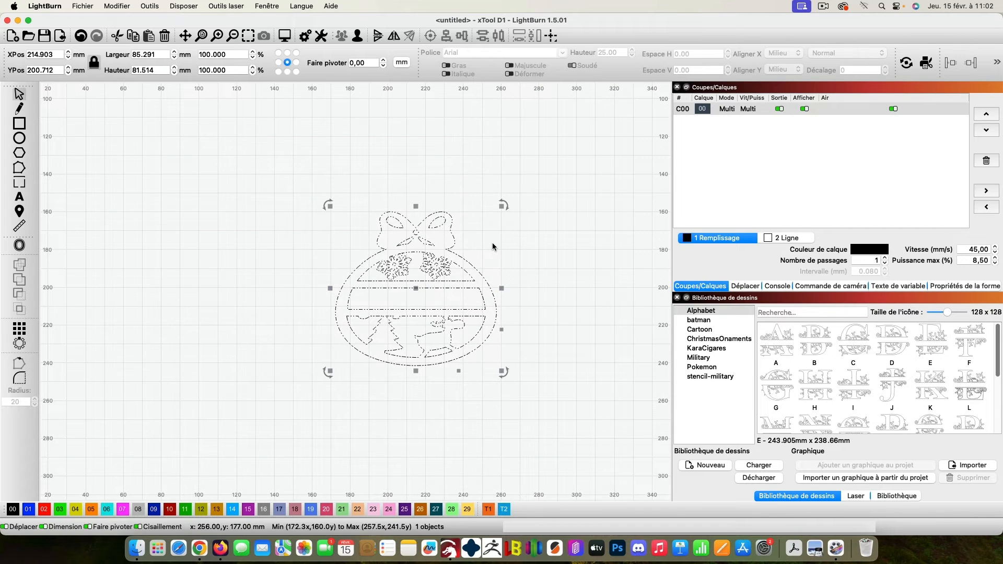
Step: Delete the entire warped Christmas ornament from the workspace
{"action": "left_click", "coordinate": [299, 200]}
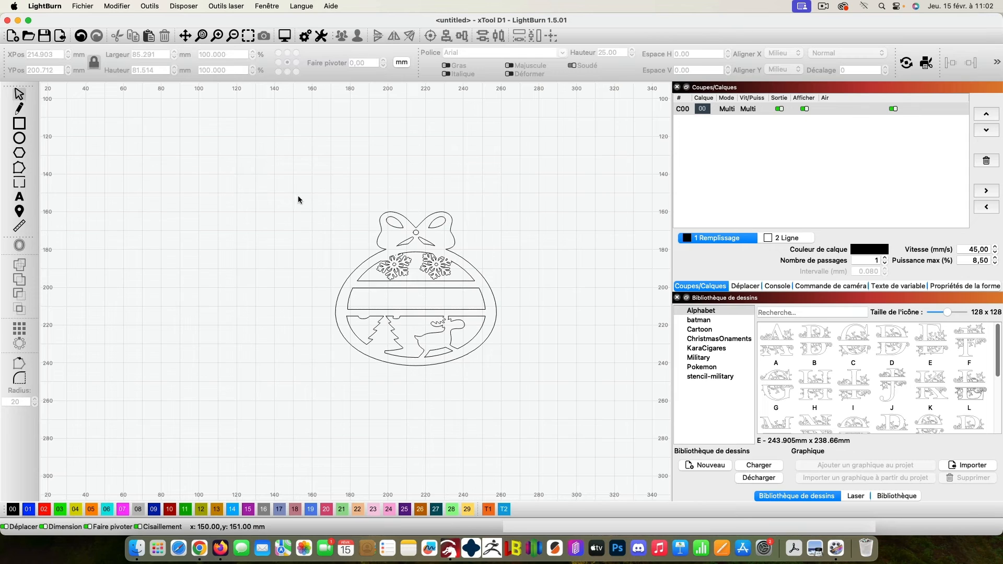
{"action": "left_click_drag", "start_coordinate": [299, 197], "coordinate": [531, 415]}
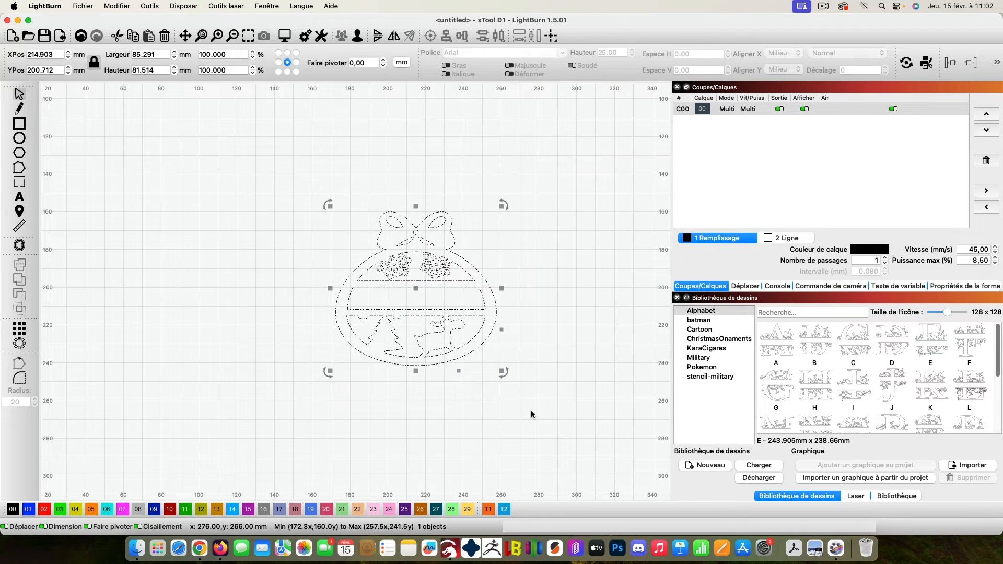
{"action": "key", "text": "Delete"}
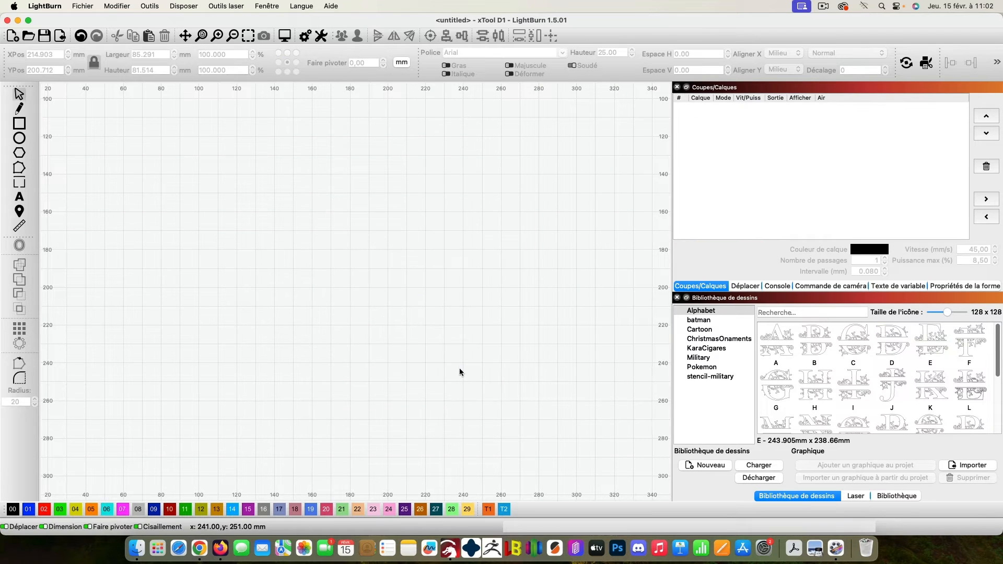
Step: Open the material test generator (Essais matériel) and preview its speed and power test grid
{"action": "left_click", "coordinate": [224, 8]}
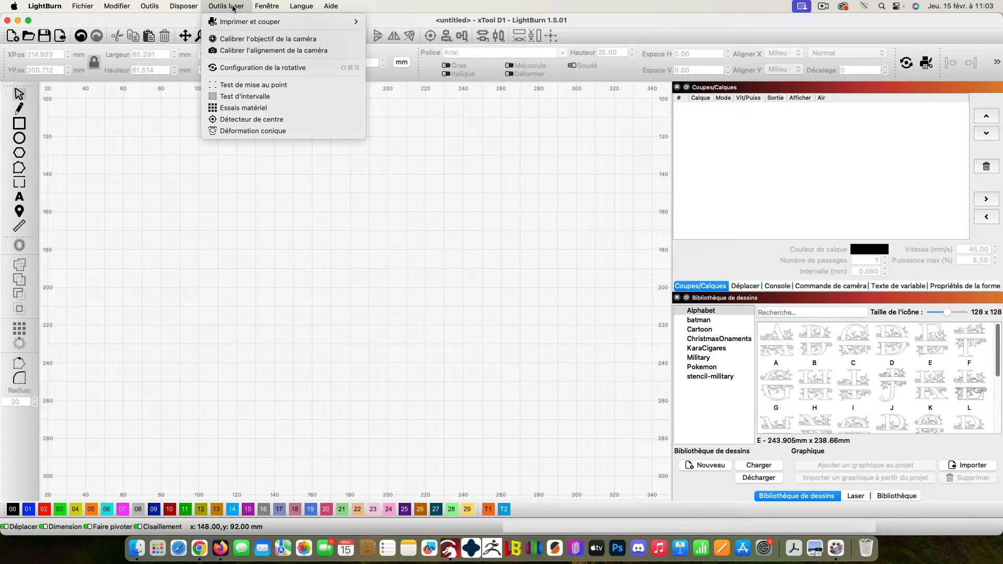
{"action": "left_click", "coordinate": [228, 110]}
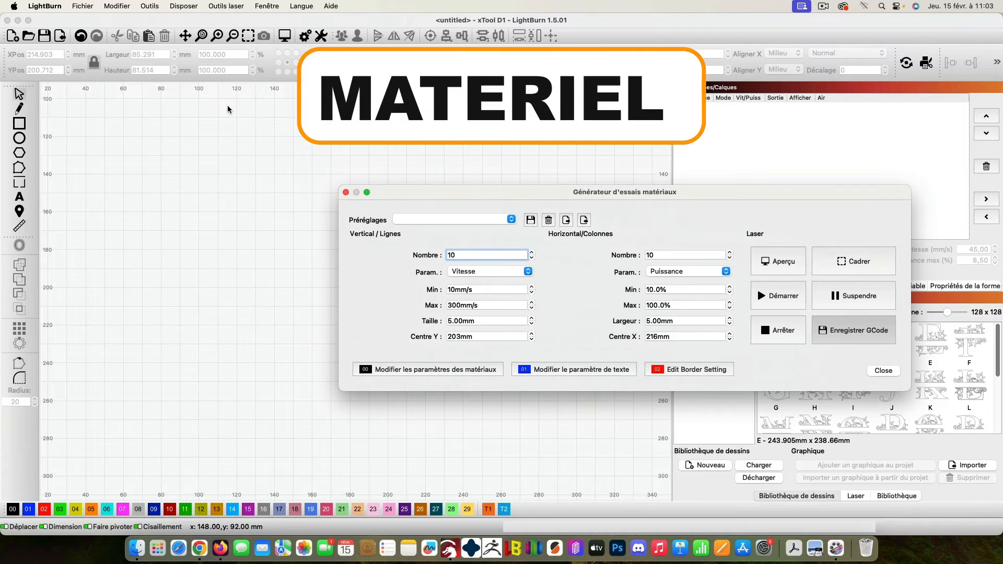
{"action": "left_click_drag", "start_coordinate": [507, 198], "coordinate": [305, 126]}
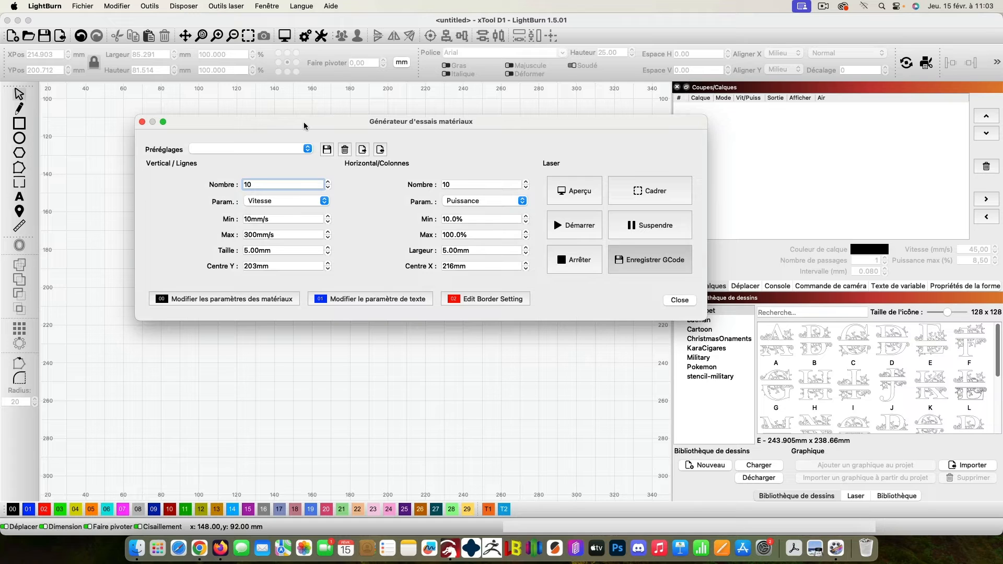
{"action": "left_click", "coordinate": [576, 193]}
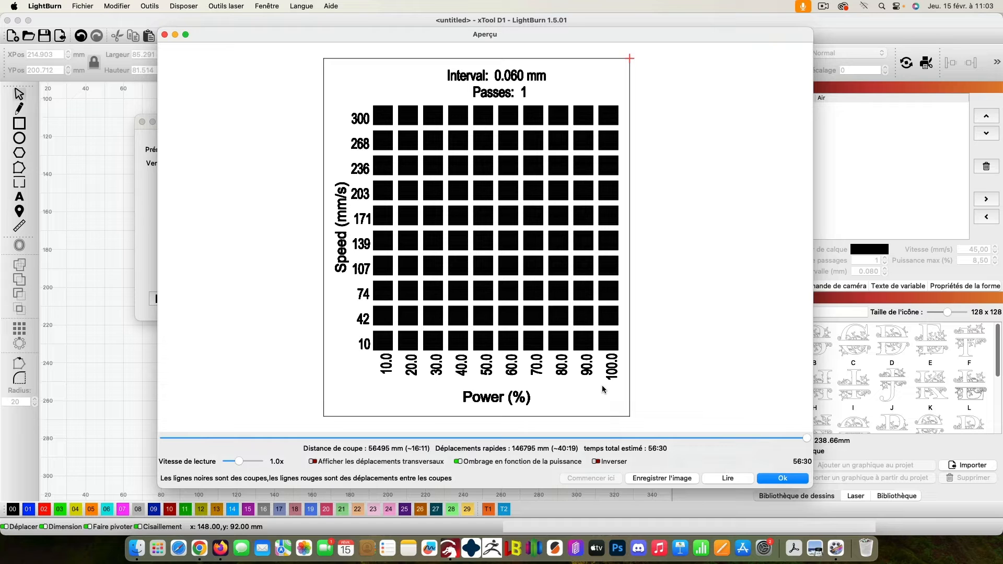
{"action": "left_click_drag", "start_coordinate": [629, 40], "coordinate": [589, 26]}
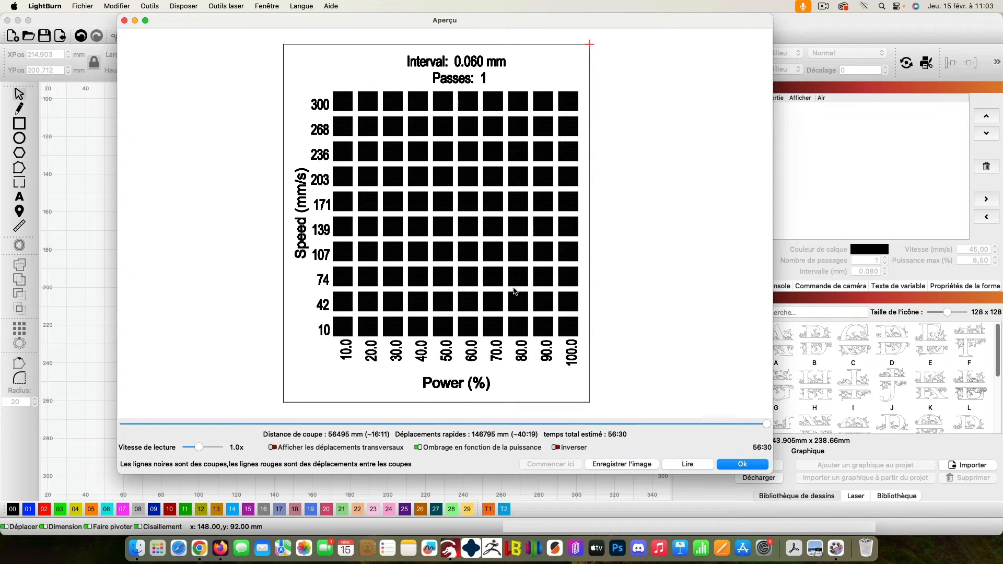
{"action": "left_click", "coordinate": [729, 462]}
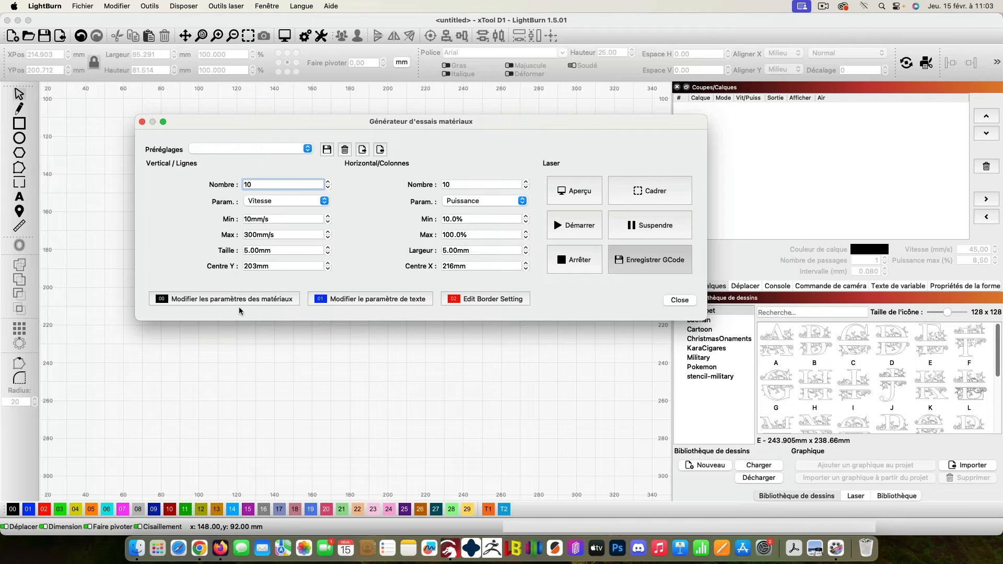
Step: Review the material, text and border cut settings of the material test and preview the grid again
{"action": "left_click", "coordinate": [209, 303]}
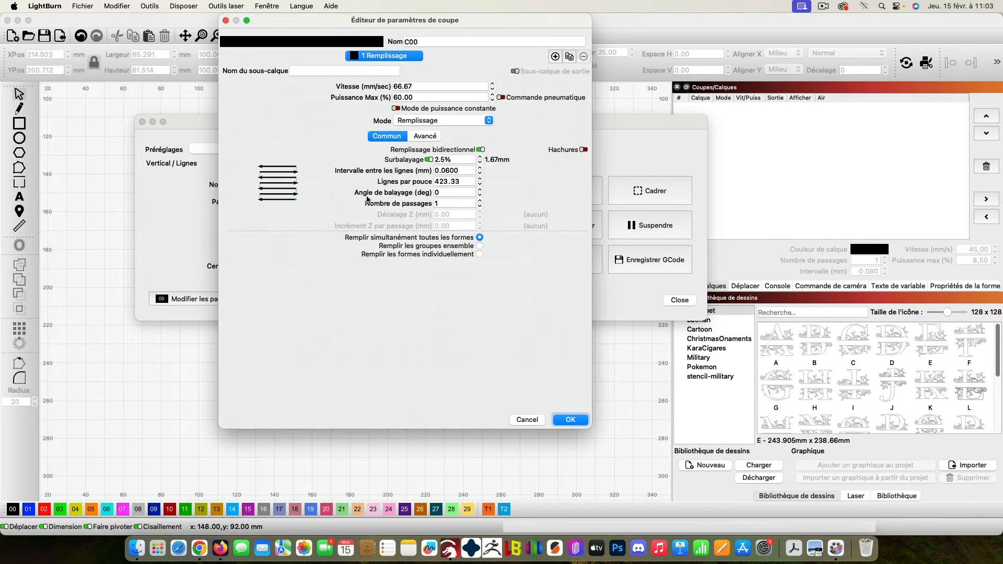
{"action": "left_click_drag", "start_coordinate": [426, 20], "coordinate": [615, 20]}
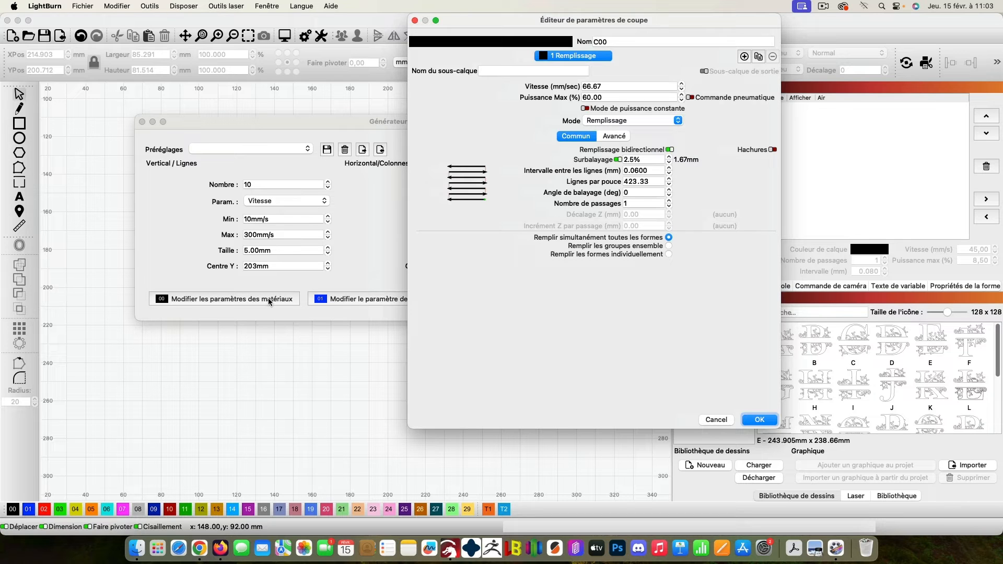
{"action": "left_click", "coordinate": [763, 424]}
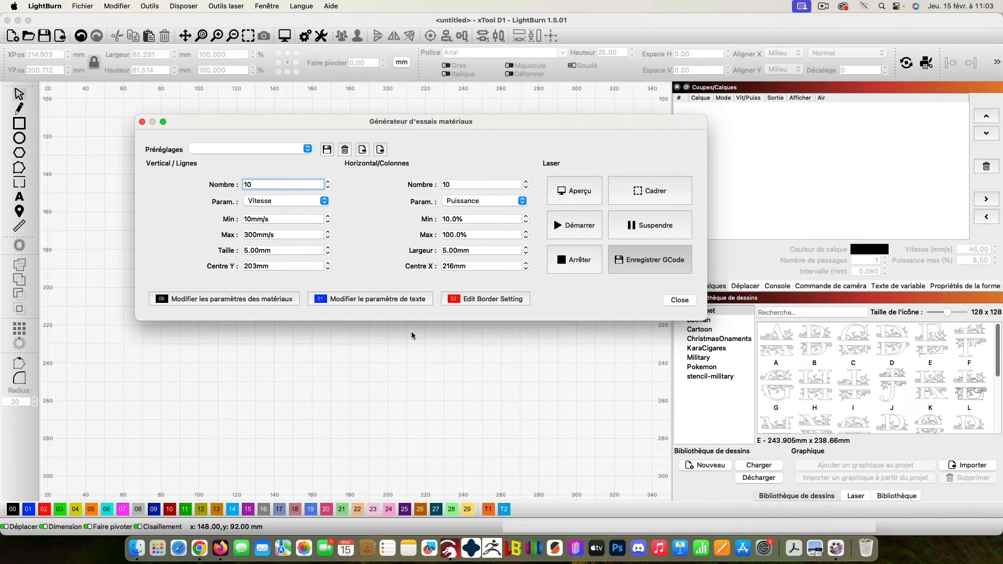
{"action": "left_click", "coordinate": [393, 299]}
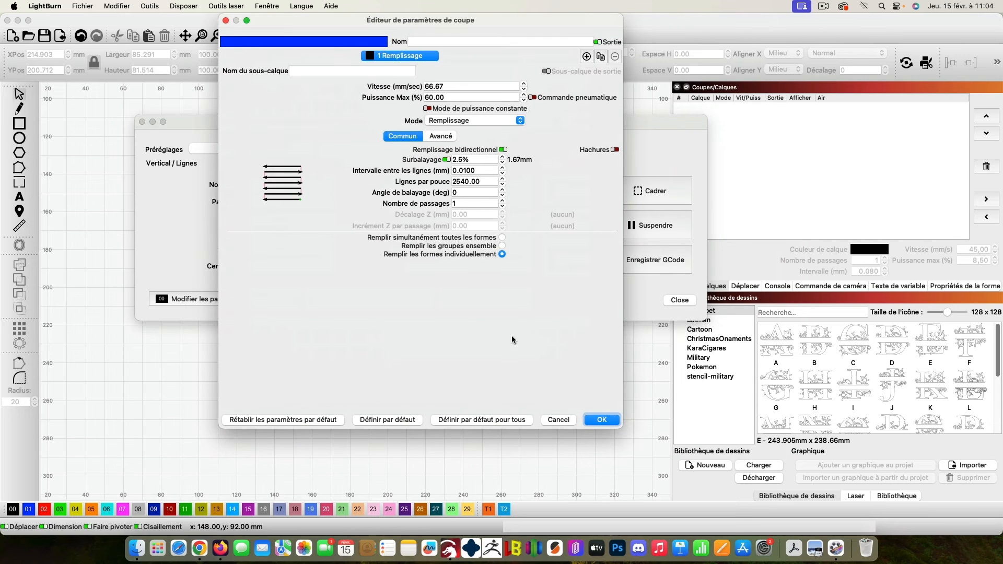
{"action": "left_click", "coordinate": [594, 421]}
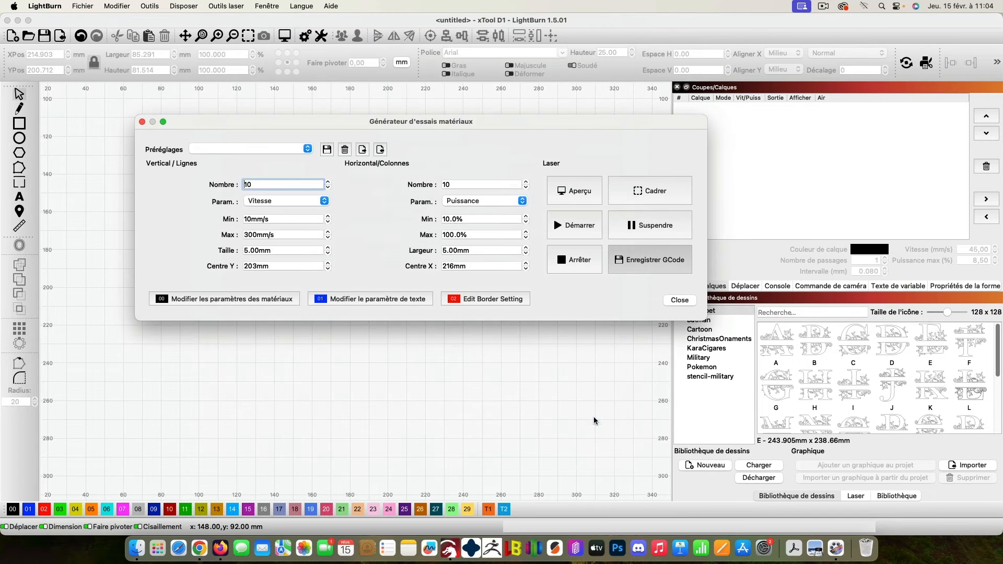
{"action": "left_click", "coordinate": [499, 299]}
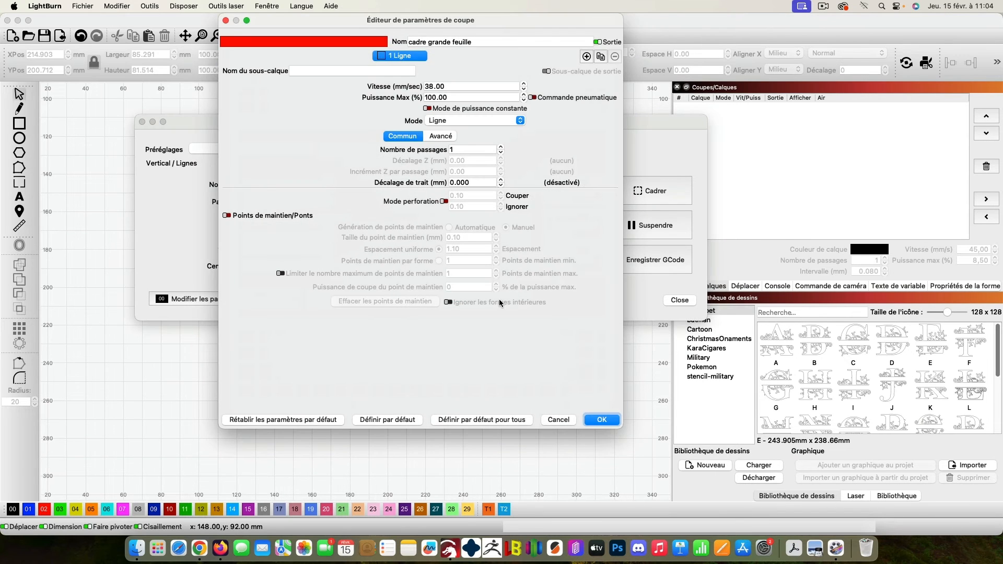
{"action": "left_click", "coordinate": [602, 421]}
{"action": "left_click", "coordinate": [577, 193]}
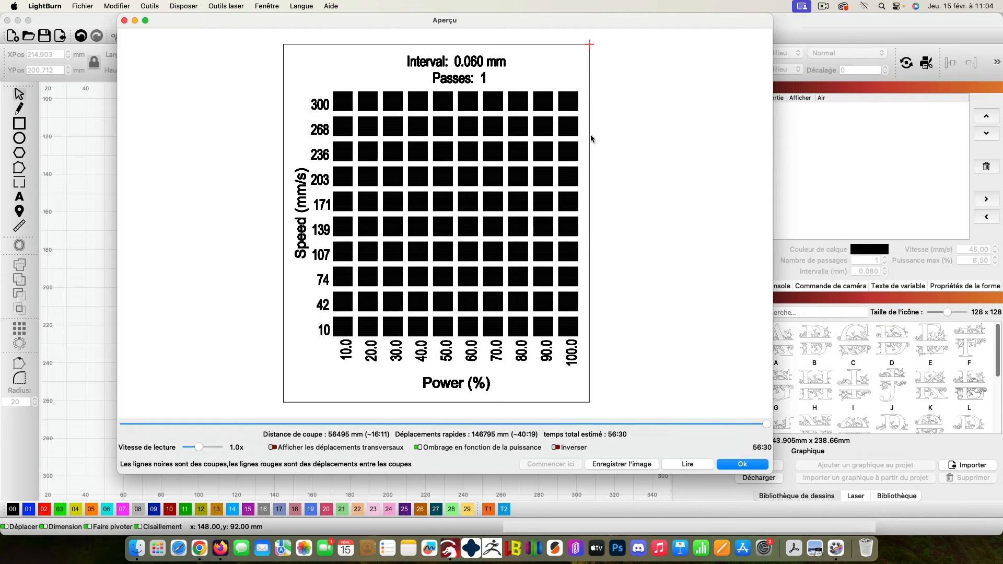
Step: Close the grid preview and exit the material test generator
{"action": "mouse_move", "coordinate": [766, 424]}
{"action": "left_mouse_down"}
{"action": "mouse_move", "coordinate": [748, 422]}
{"action": "mouse_move", "coordinate": [766, 426]}
{"action": "left_mouse_up"}
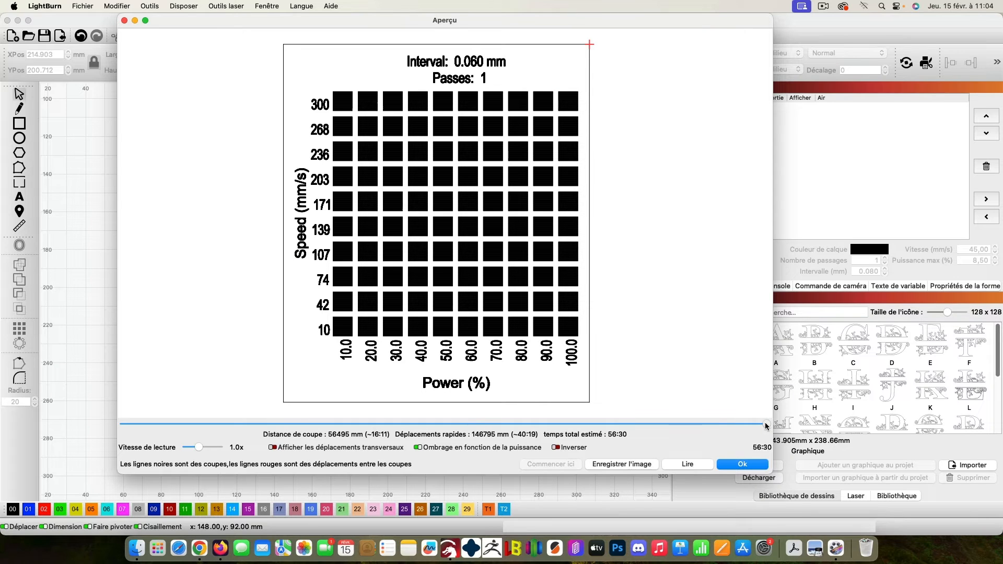
{"action": "left_click", "coordinate": [740, 465]}
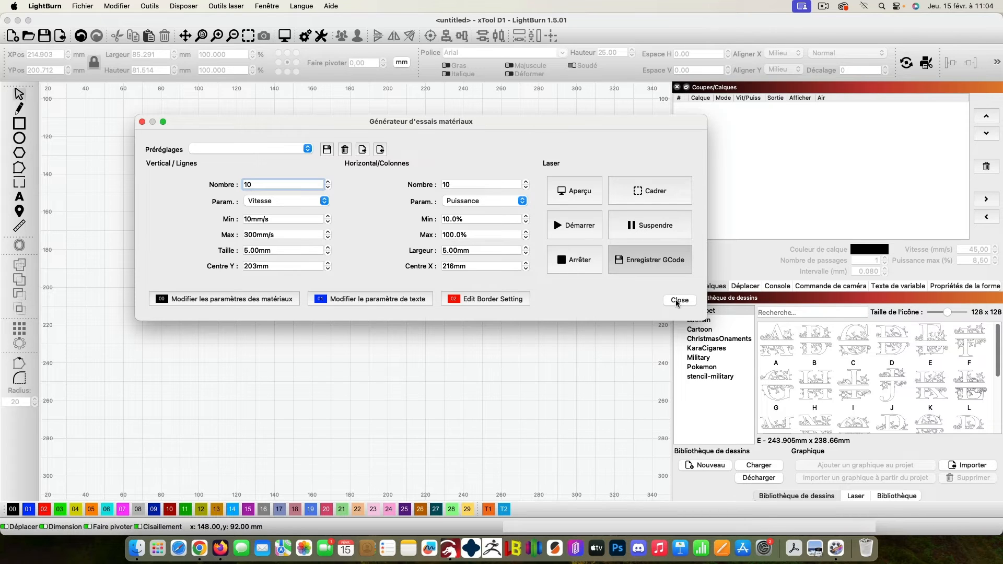
{"action": "left_click", "coordinate": [678, 301]}
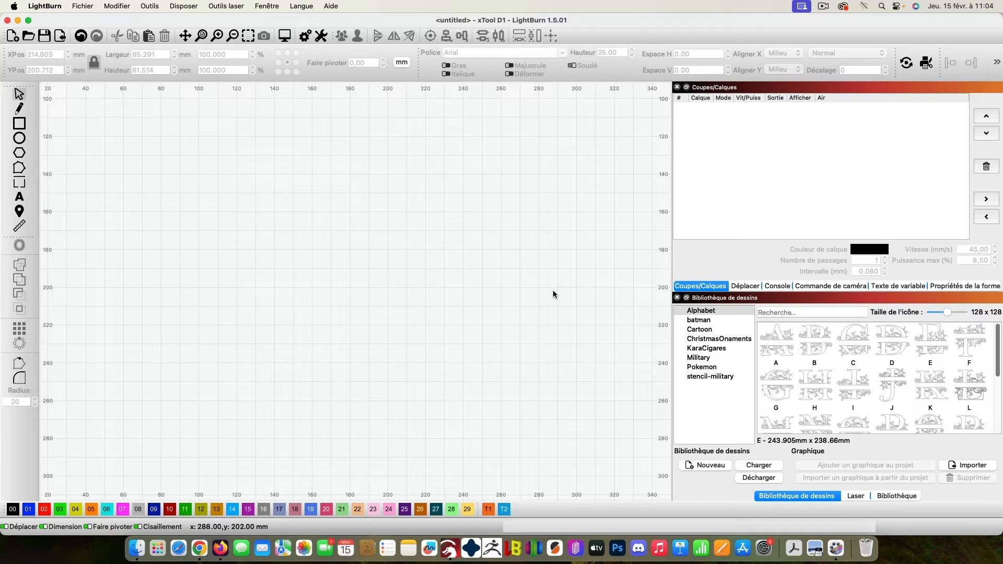
Step: Review the xTool D1 device settings for the laser fire button and the test-fire power among the move controls
{"action": "left_click", "coordinate": [322, 37]}
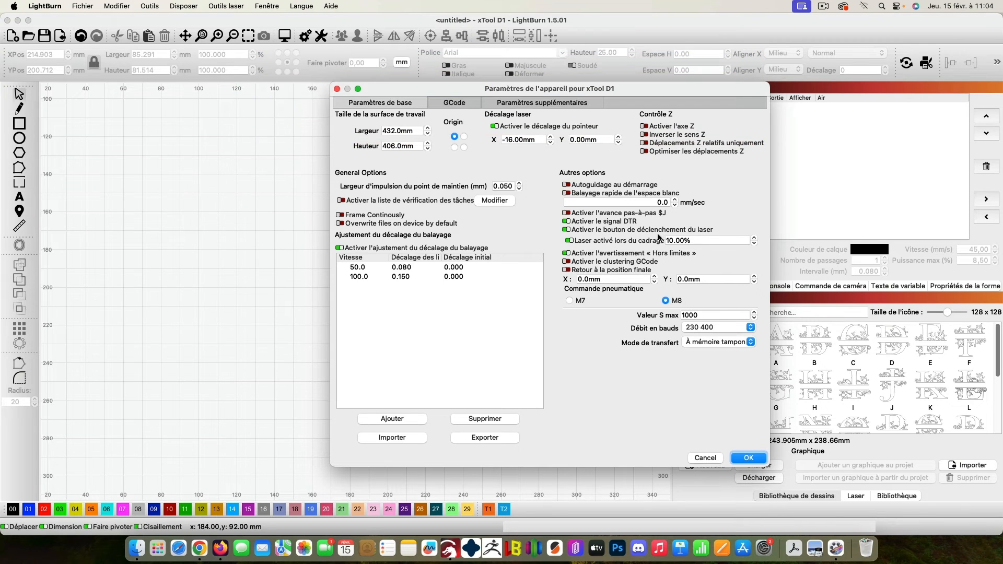
{"action": "left_click", "coordinate": [750, 458]}
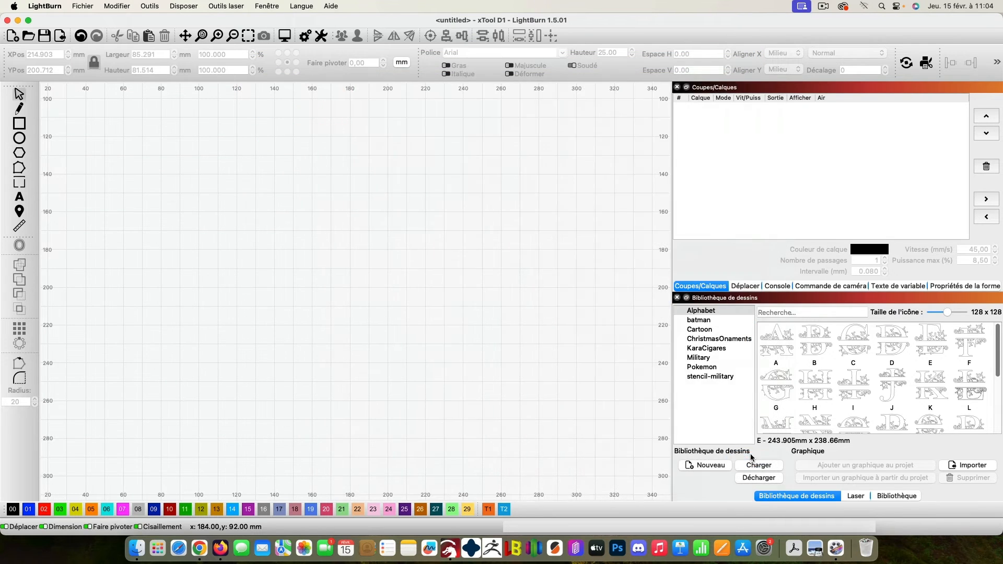
{"action": "left_click", "coordinate": [745, 285]}
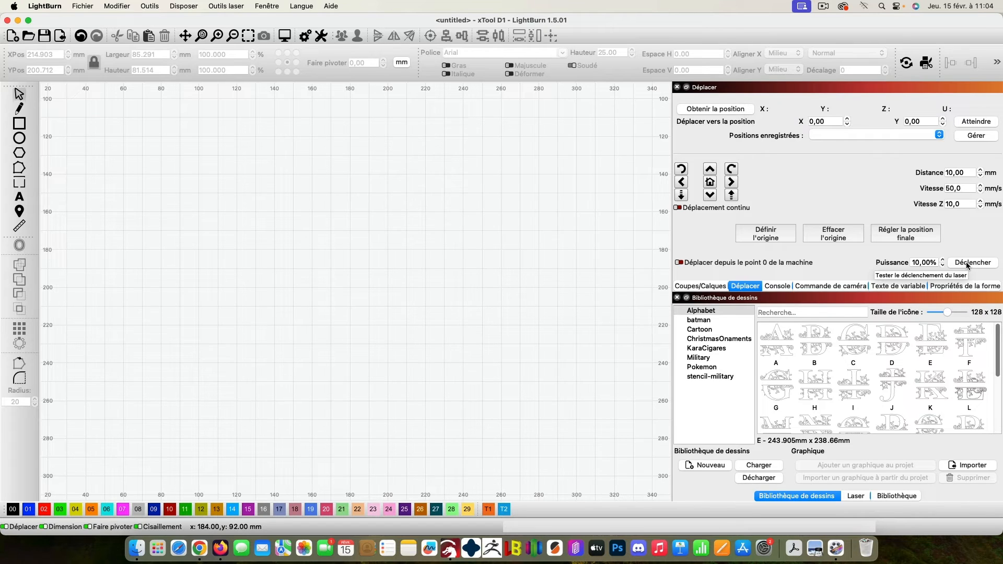
{"action": "left_click", "coordinate": [937, 260]}
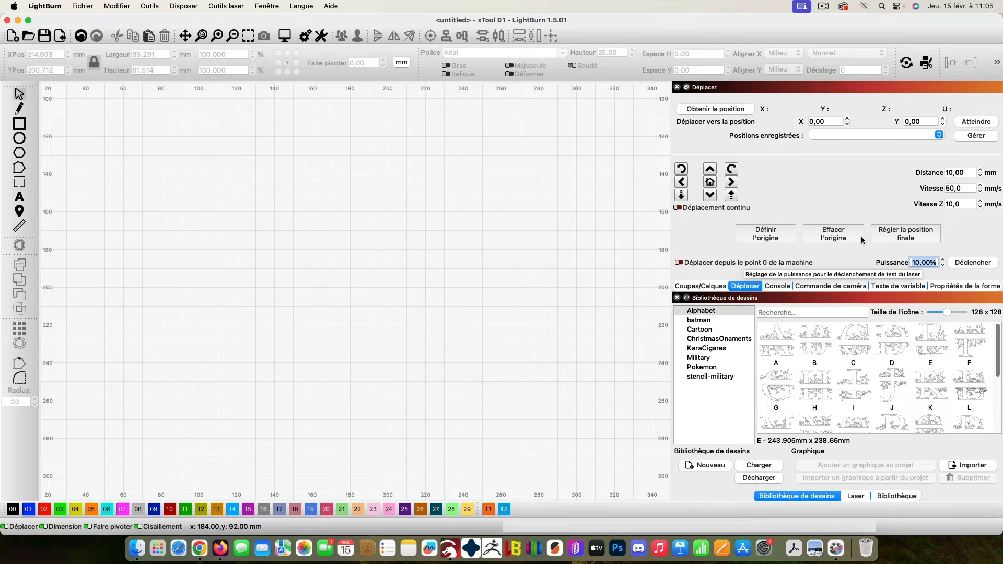
{"action": "left_click", "coordinate": [322, 36]}
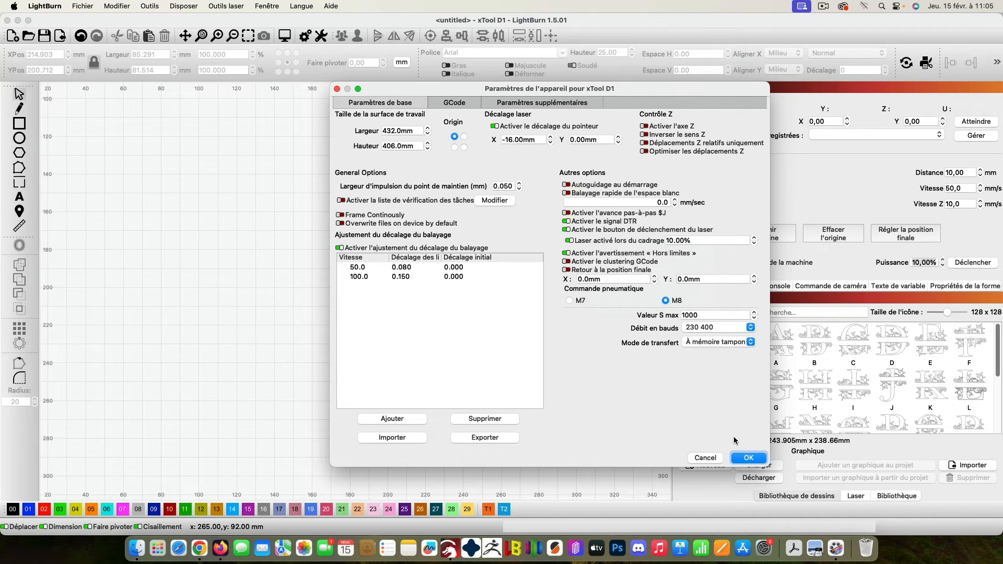
{"action": "left_click", "coordinate": [749, 458]}
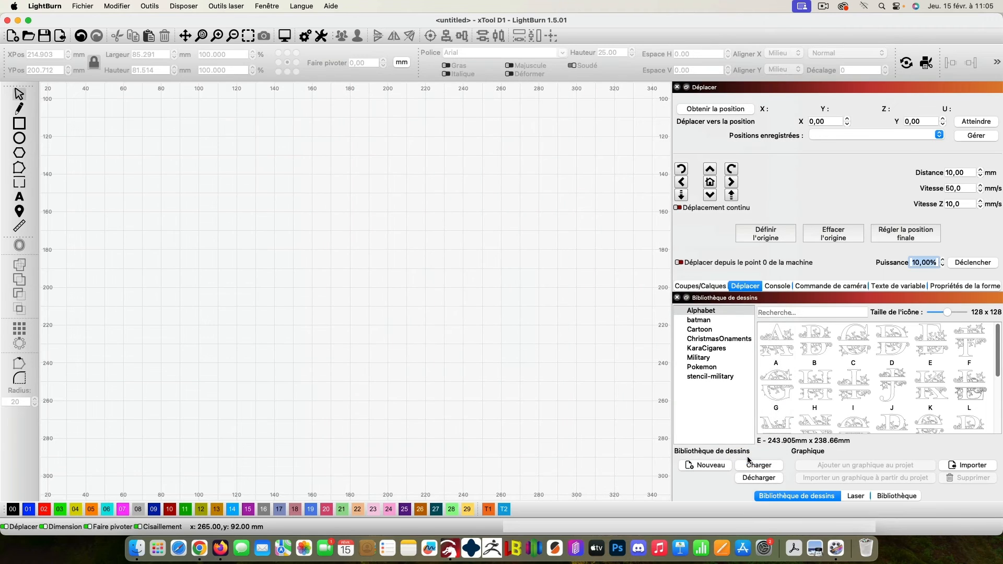
Step: Show the cut layers again, open the material library and expand Basswood to view its 1.50mm cut preset
{"action": "left_click", "coordinate": [695, 287]}
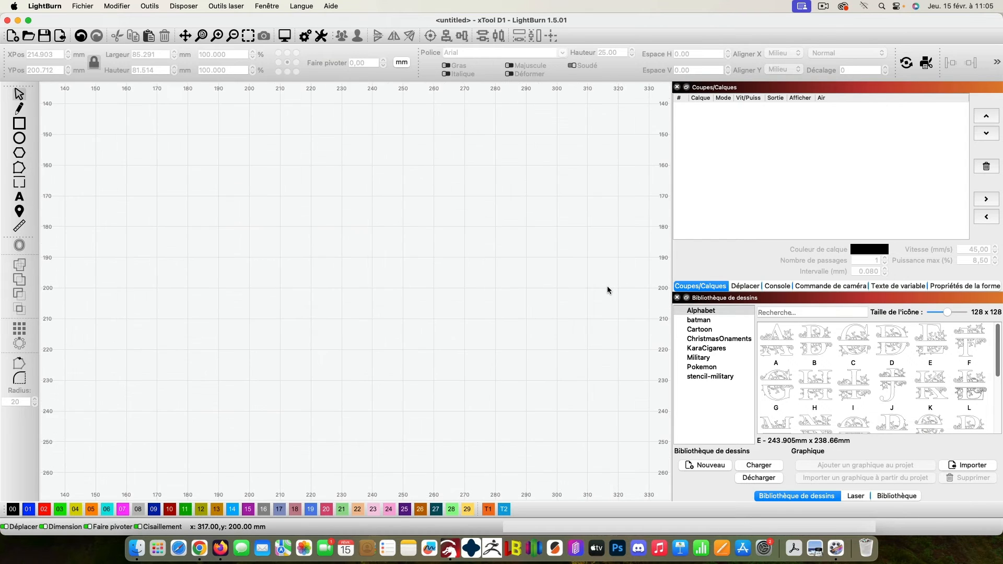
{"action": "scroll", "coordinate": [607, 286], "scroll_direction": "down", "scroll_amount": 1}
{"action": "scroll", "coordinate": [608, 287], "scroll_direction": "down", "scroll_amount": 1}
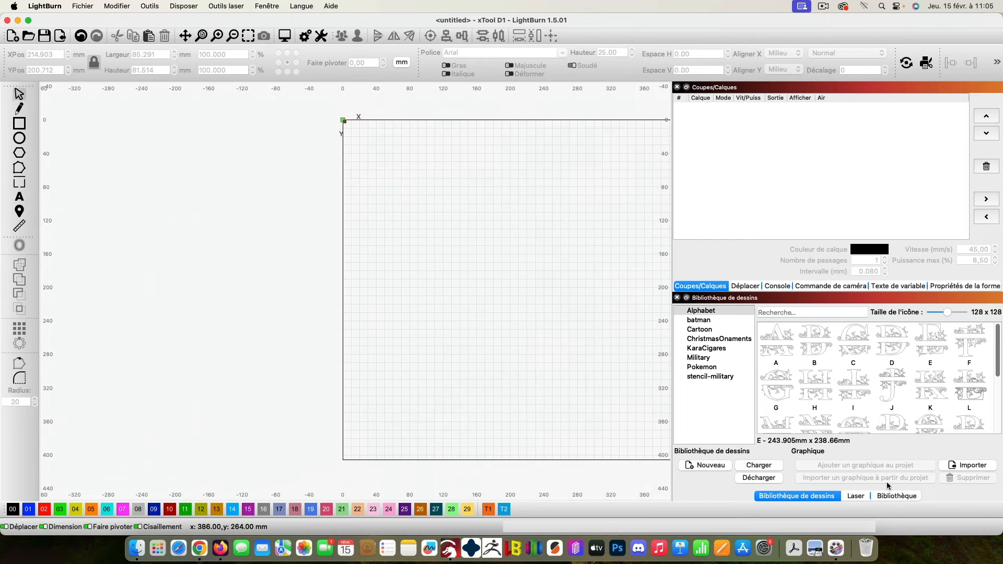
{"action": "left_click", "coordinate": [895, 496]}
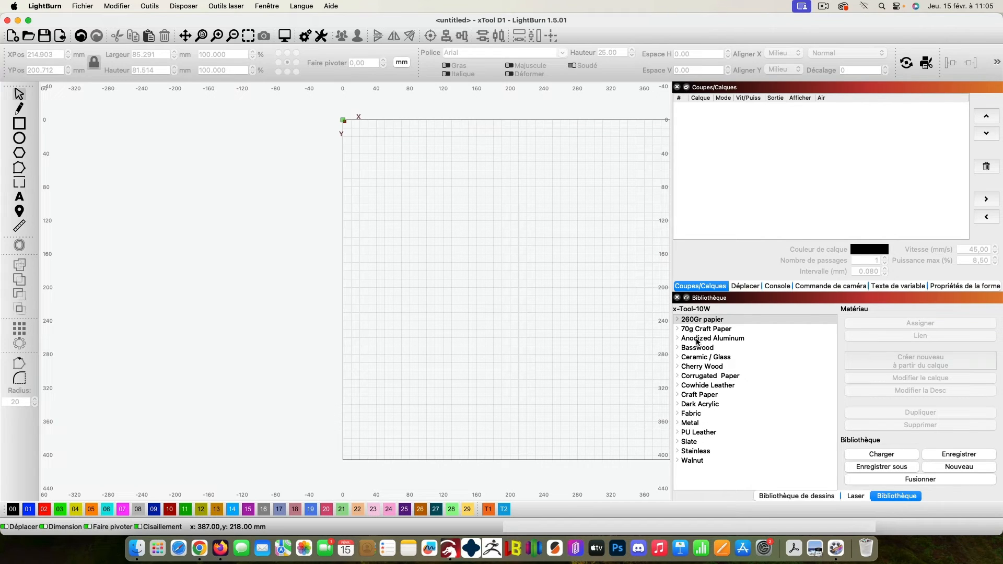
{"action": "left_click", "coordinate": [680, 349]}
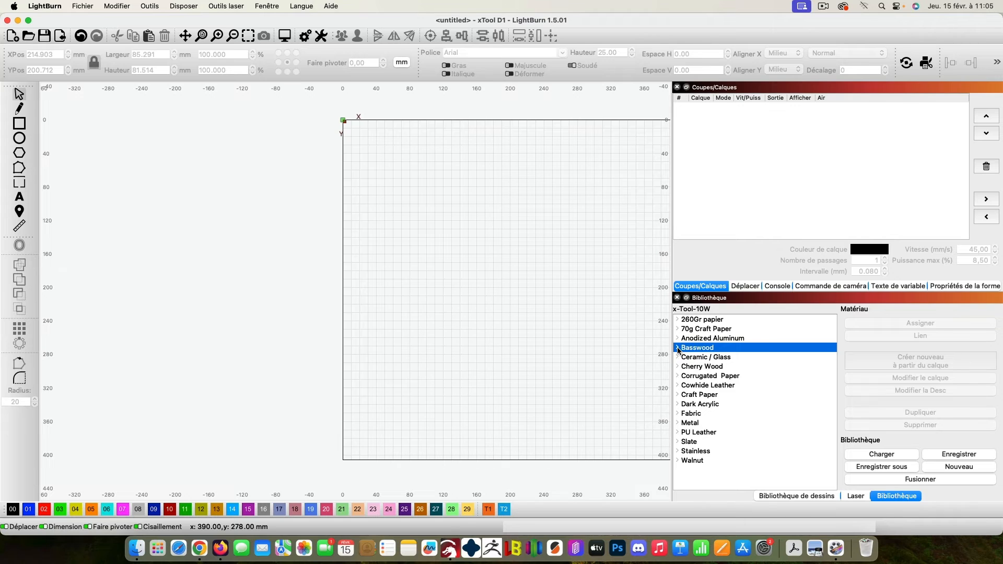
{"action": "left_click", "coordinate": [678, 348]}
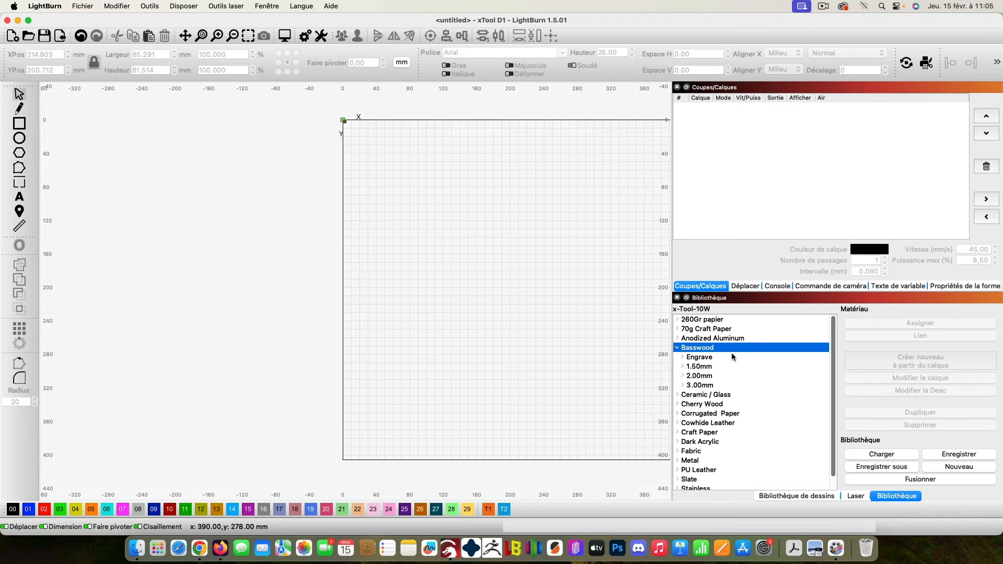
{"action": "left_click", "coordinate": [685, 368]}
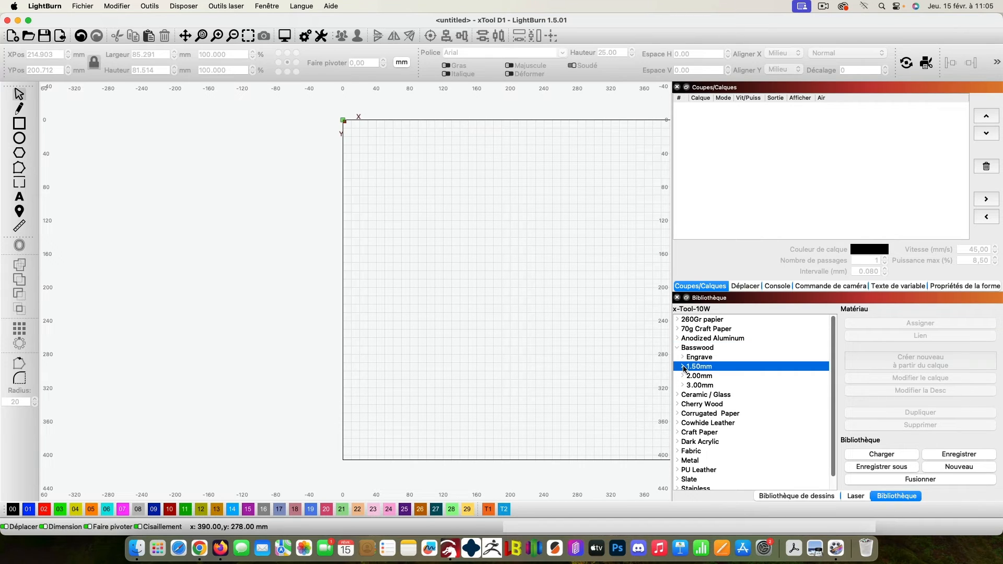
{"action": "left_click", "coordinate": [684, 367]}
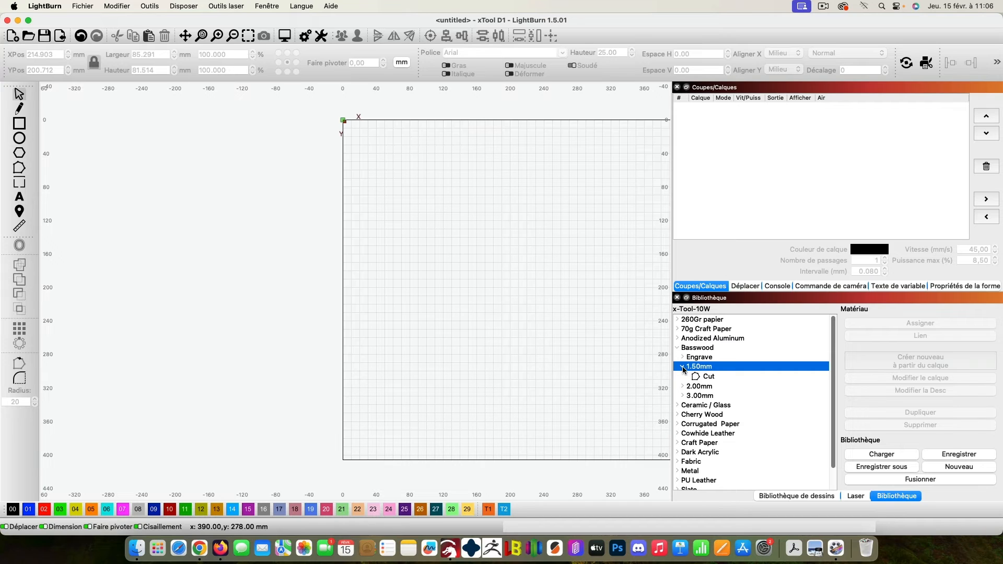
Step: Examine the 2.00mm and Engrave presets of Basswood, then collapse the material's entries
{"action": "left_click", "coordinate": [683, 367]}
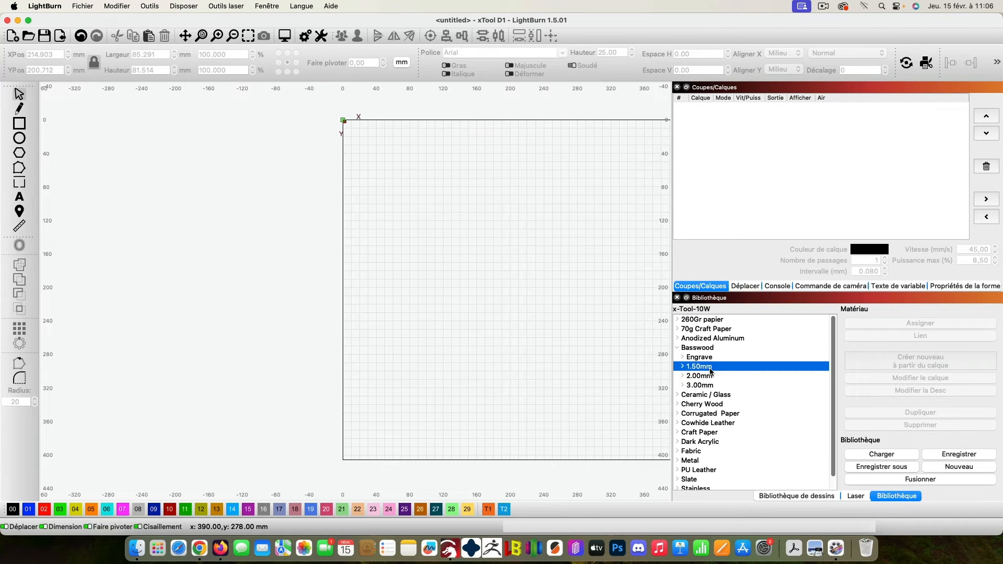
{"action": "left_click", "coordinate": [683, 376]}
{"action": "left_click", "coordinate": [683, 376]}
{"action": "left_click", "coordinate": [685, 357]}
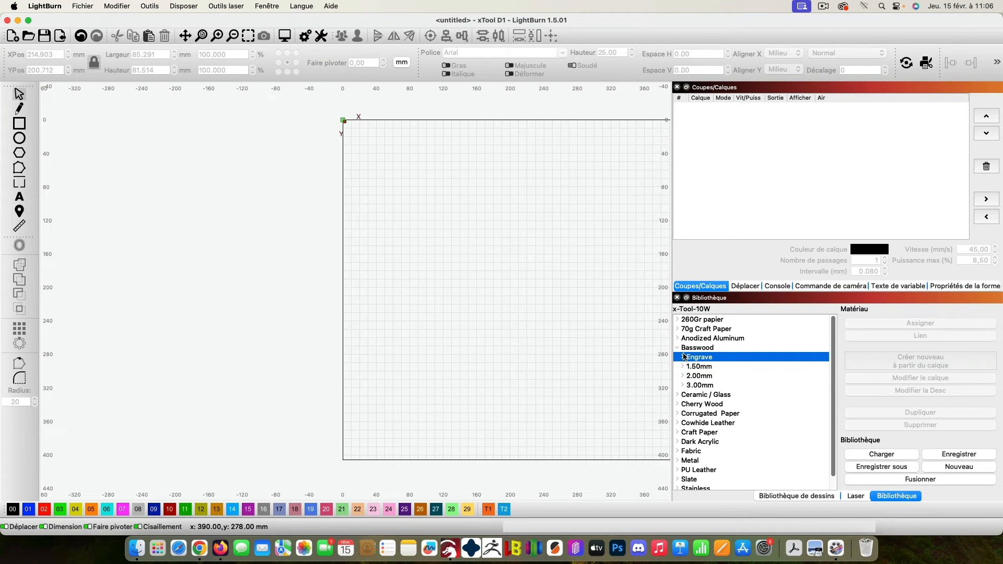
{"action": "left_click", "coordinate": [683, 357]}
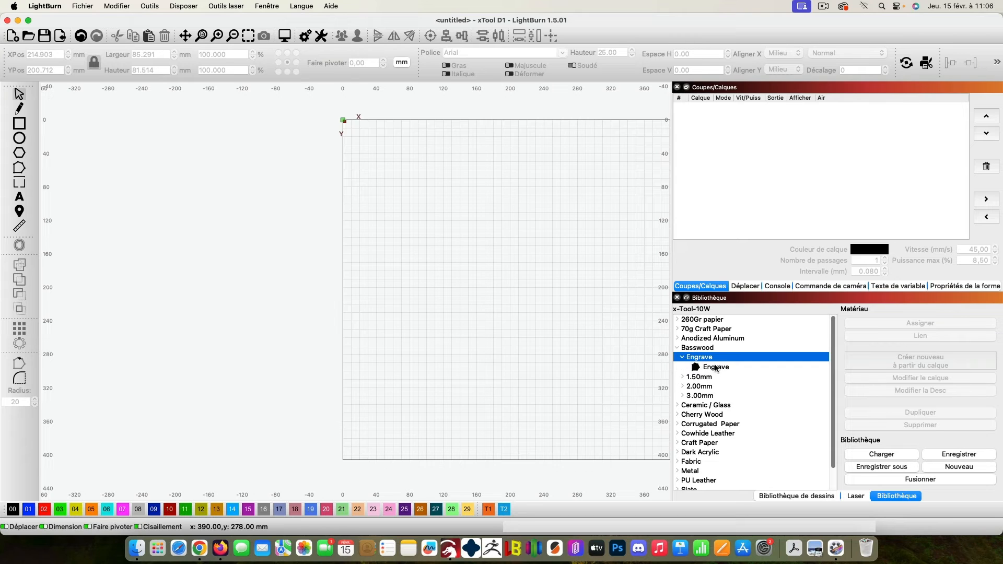
{"action": "left_click", "coordinate": [684, 358]}
{"action": "left_click", "coordinate": [677, 348]}
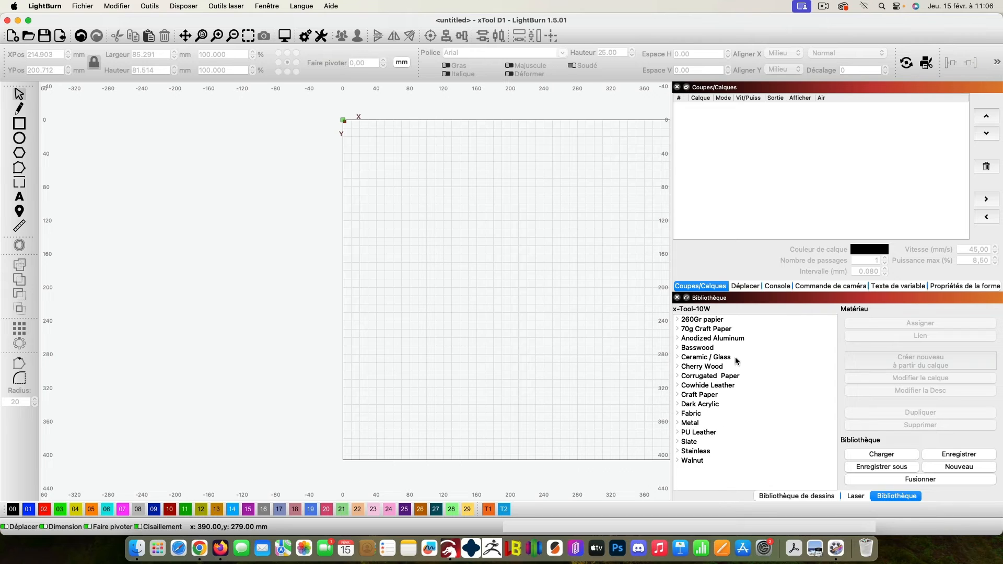
Step: Look at the library files available for merging in the Cut & Engrave folder, cancelling without merging, and collapse Basswood
{"action": "left_click", "coordinate": [707, 433]}
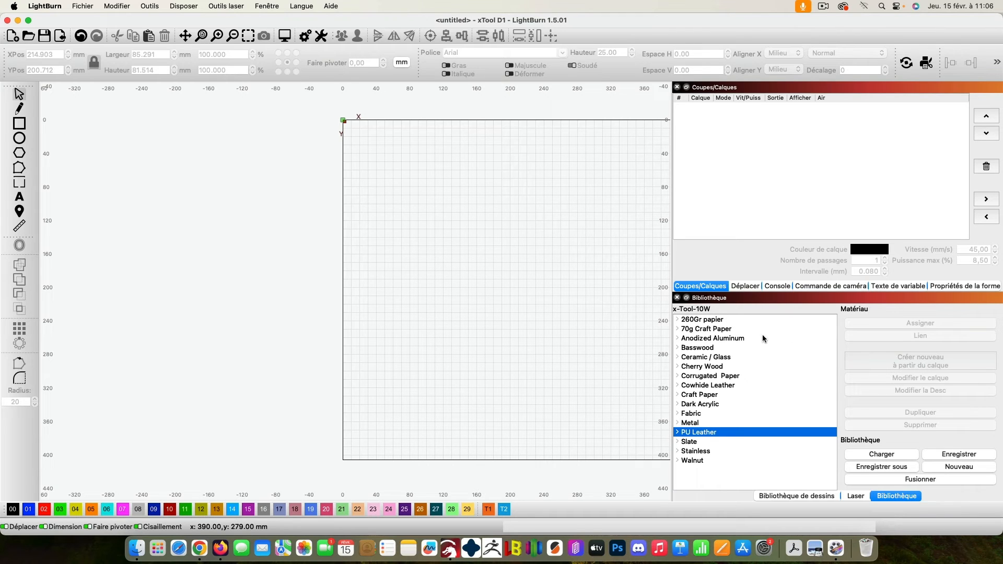
{"action": "left_click", "coordinate": [691, 359]}
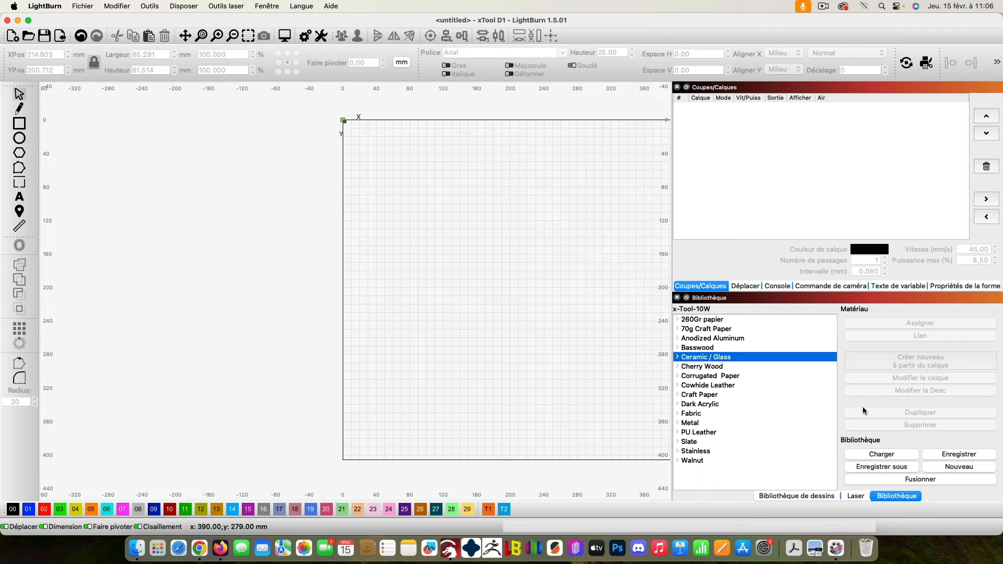
{"action": "left_click", "coordinate": [890, 479]}
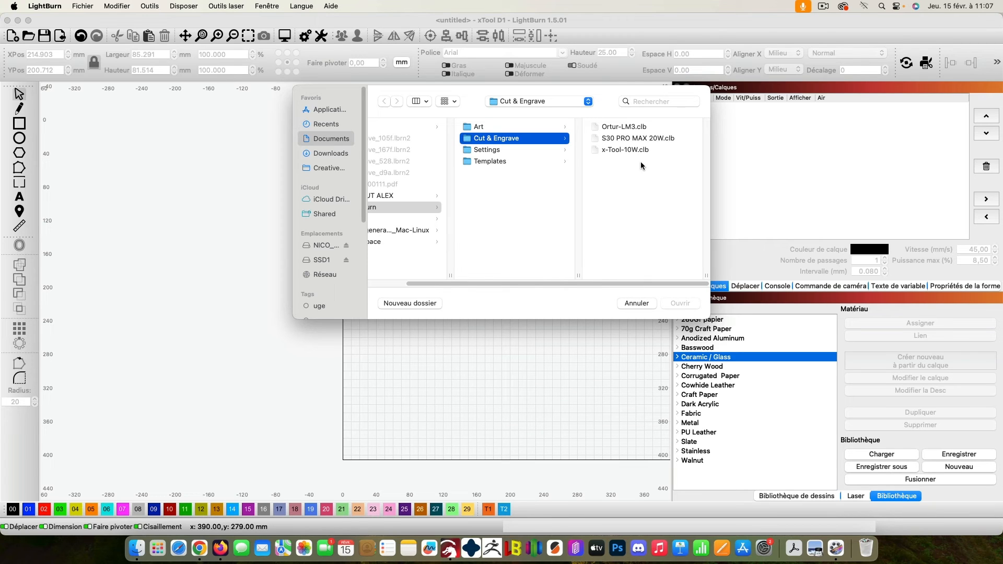
{"action": "left_click", "coordinate": [637, 303]}
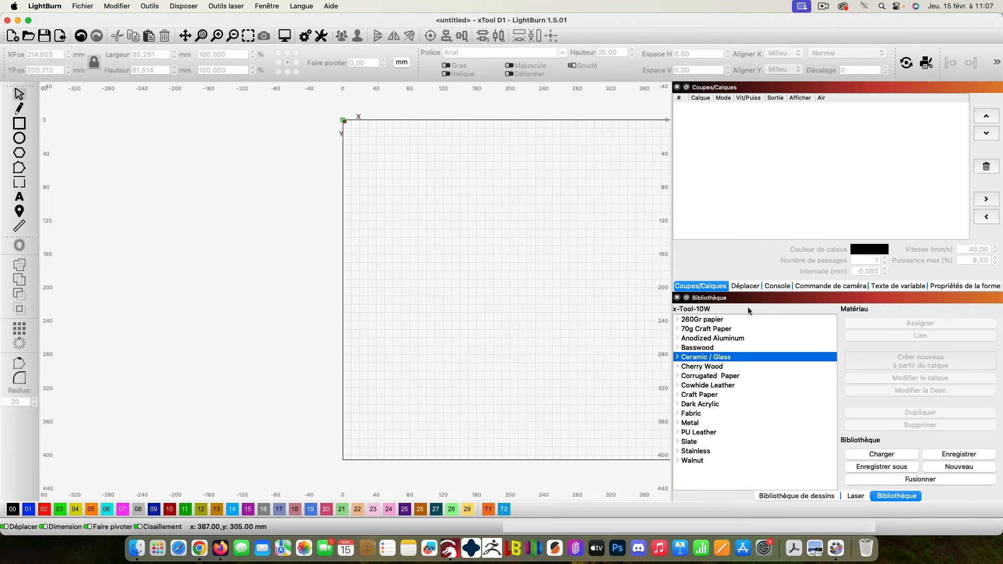
{"action": "left_click", "coordinate": [883, 480]}
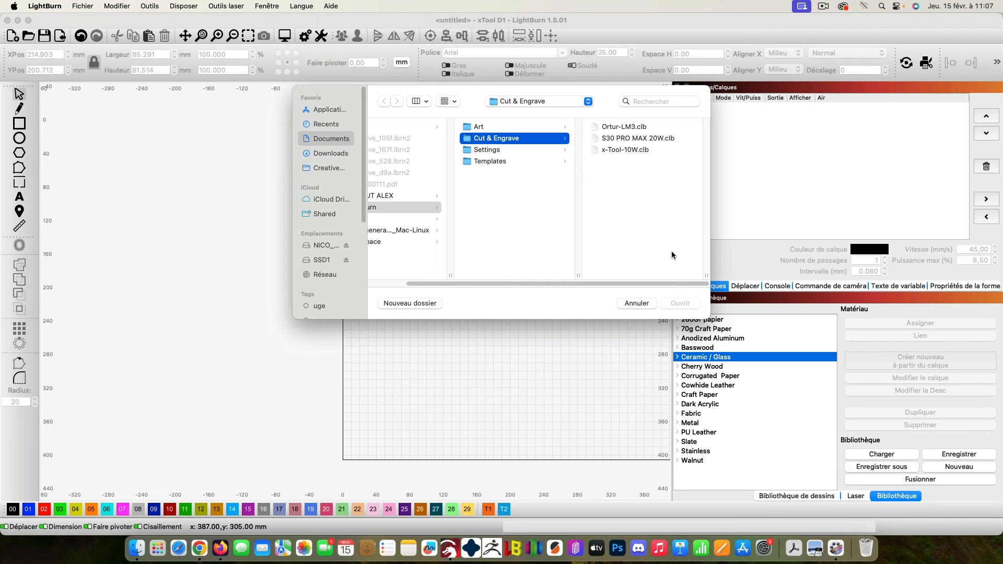
{"action": "left_click", "coordinate": [636, 303]}
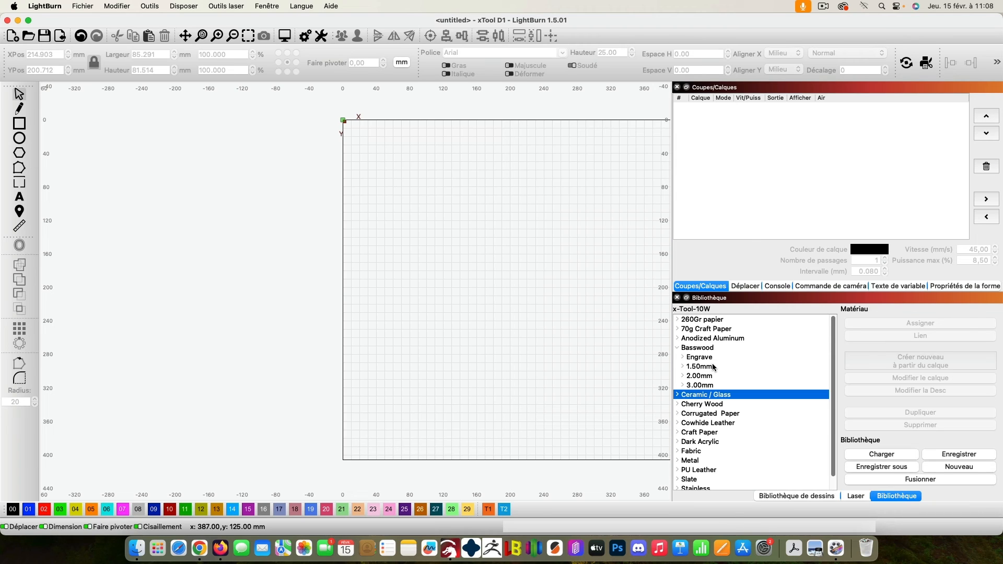
{"action": "left_click", "coordinate": [677, 349]}
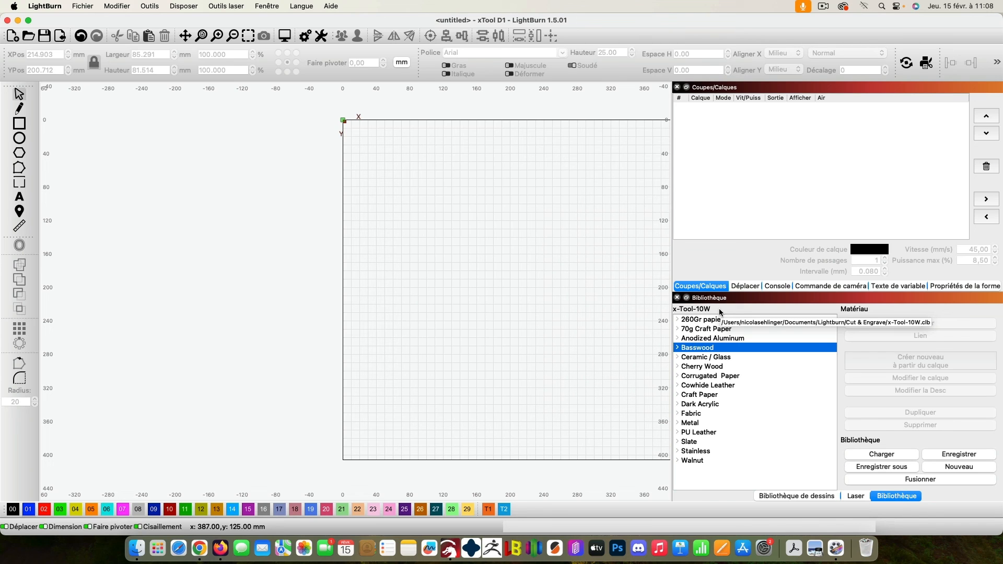
Step: Display the laser control settings and look over the available laser tools
{"action": "left_click", "coordinate": [855, 497]}
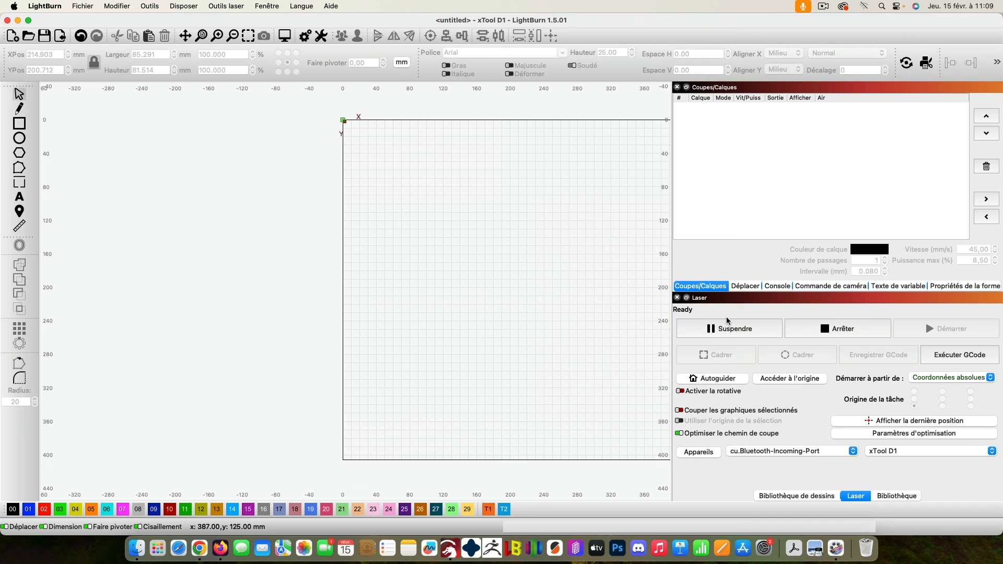
{"action": "left_click_drag", "start_coordinate": [656, 17], "coordinate": [656, 18]}
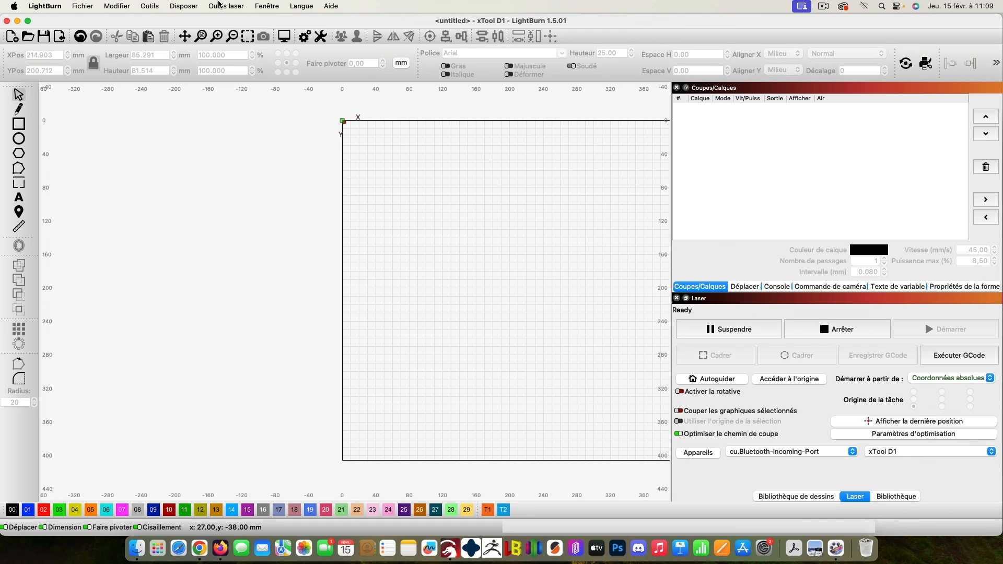
{"action": "left_click", "coordinate": [226, 6]}
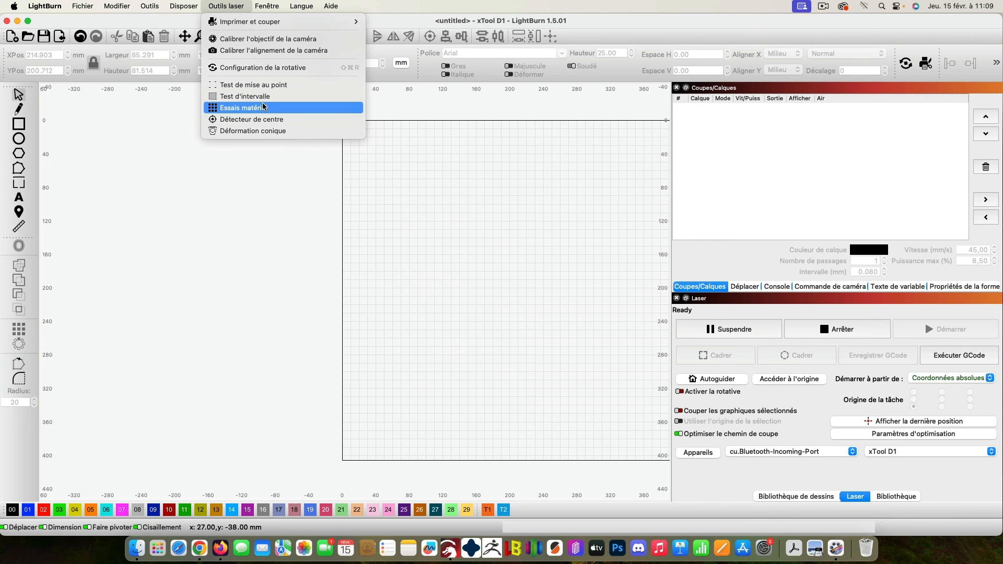
{"action": "left_click", "coordinate": [437, 228]}
{"action": "scroll", "coordinate": [470, 235], "scroll_direction": "right", "scroll_amount": 1}
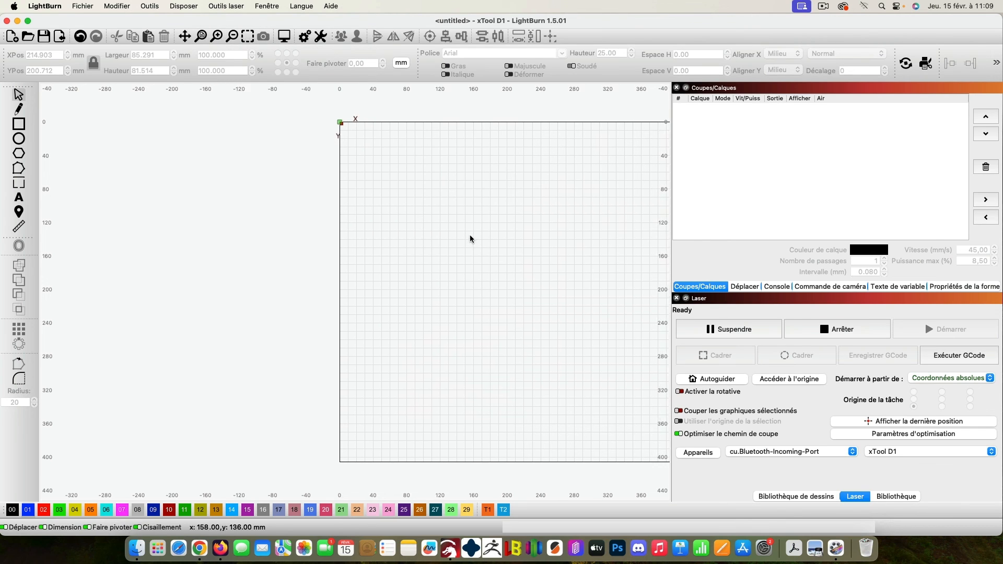
{"action": "left_click_drag", "start_coordinate": [471, 235], "coordinate": [380, 236]}
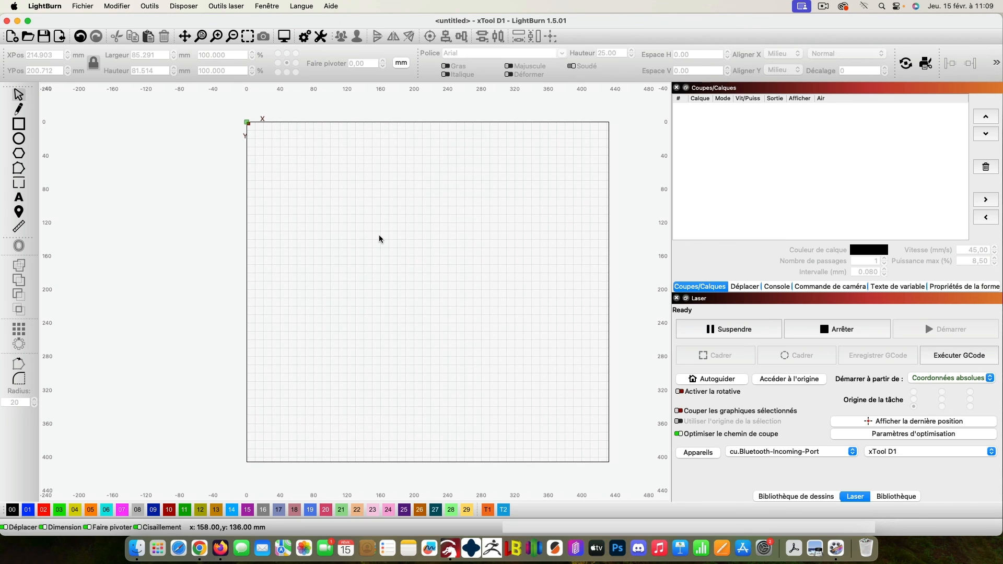